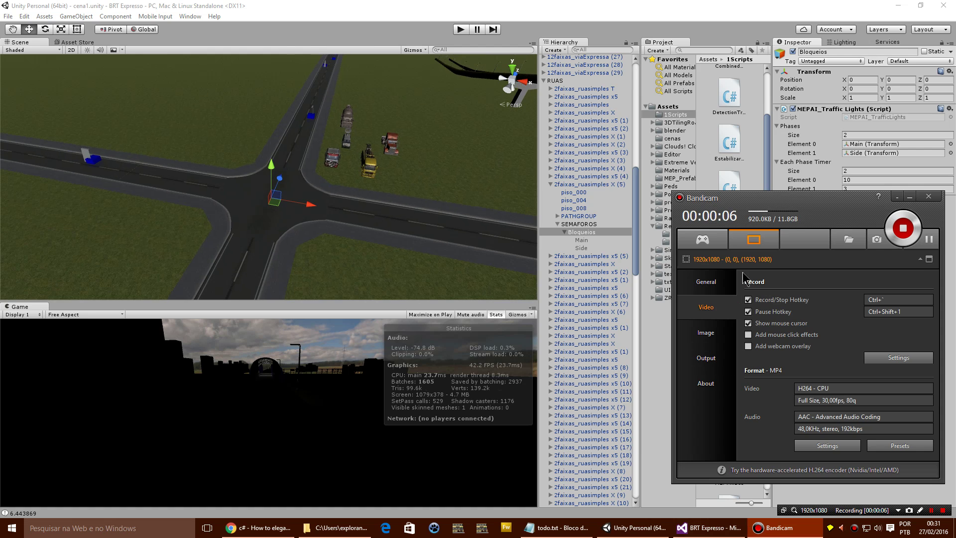
# - Review the timer-driven Phases[0] and Phases[1] activation lines in Update() of MEPAI_TrafficLights.cs
pyautogui.click(711, 534)
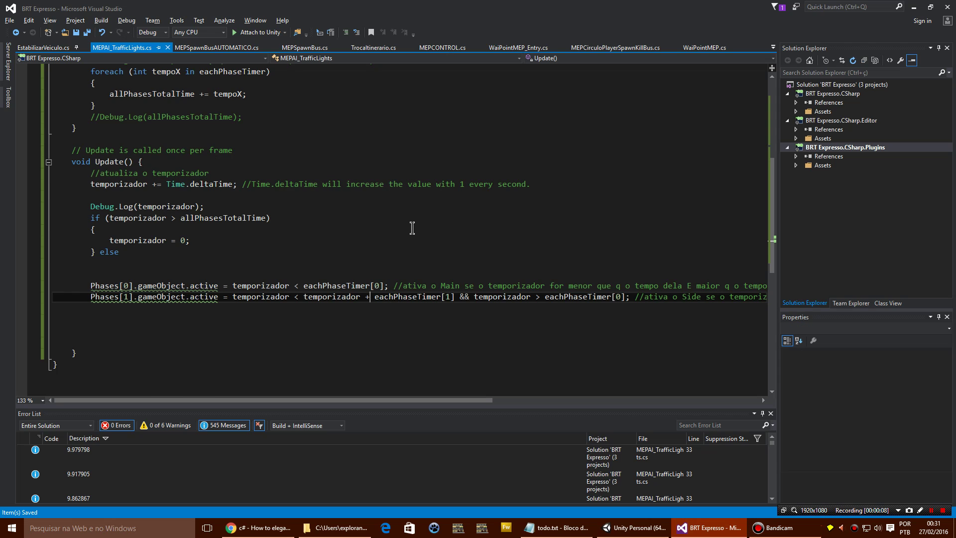
pyautogui.scroll(7, 412, 227)
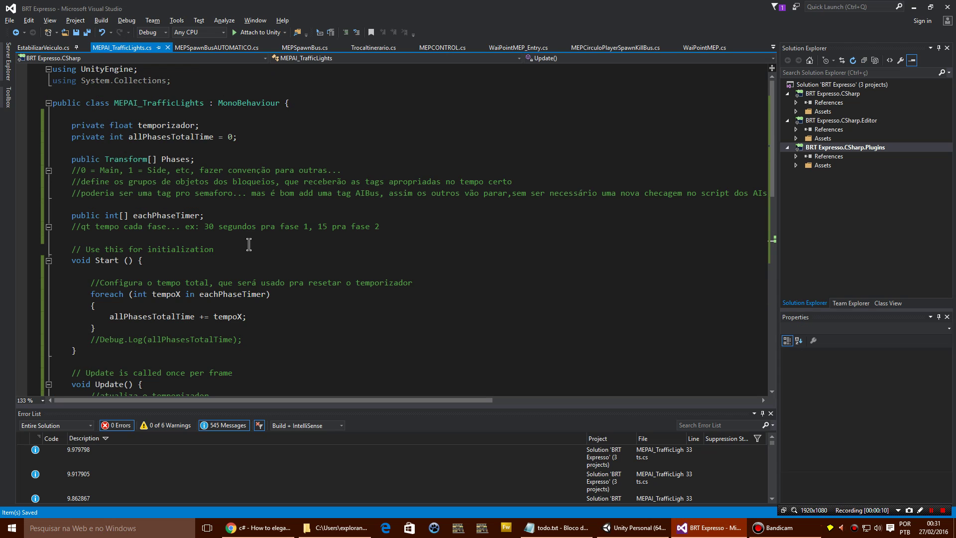
pyautogui.scroll(-3, 259, 229)
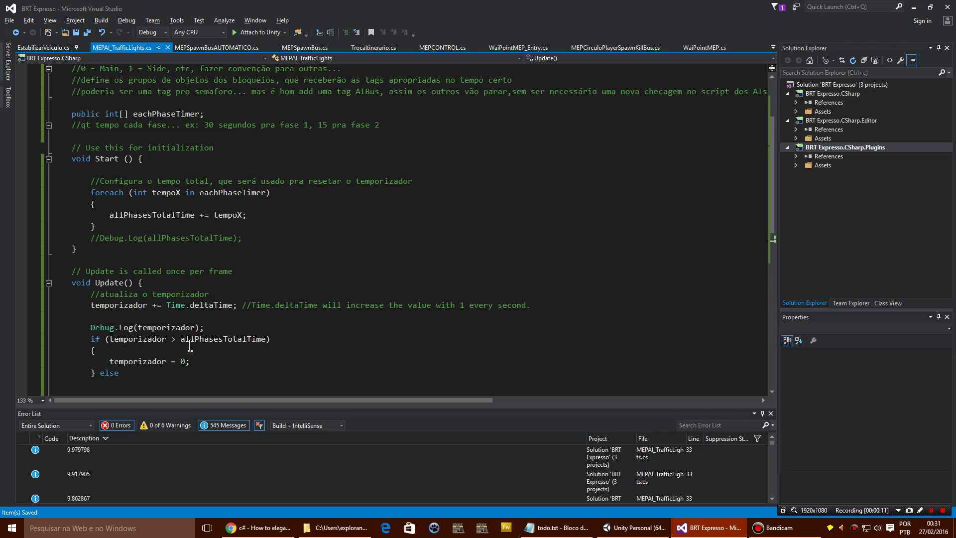
pyautogui.scroll(-3, 244, 270)
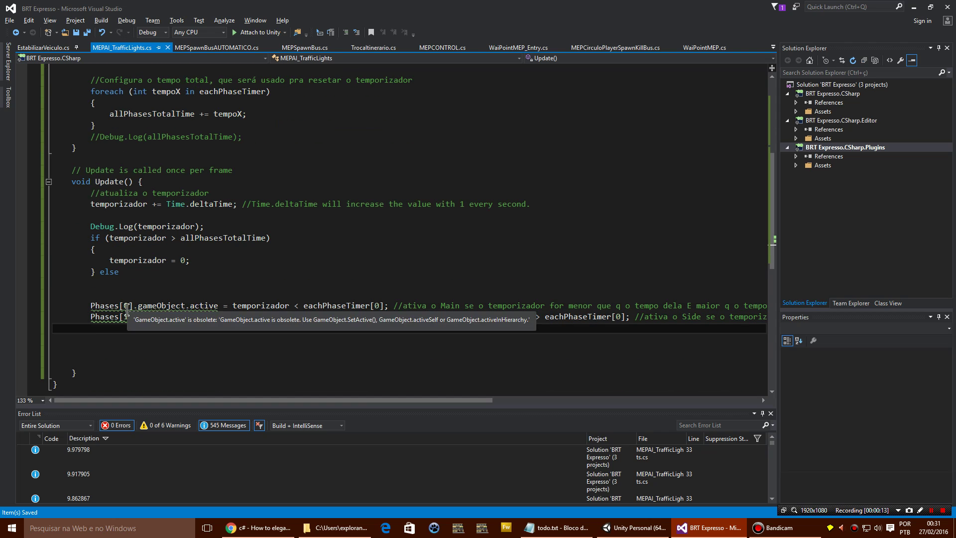
pyautogui.click(109, 336)
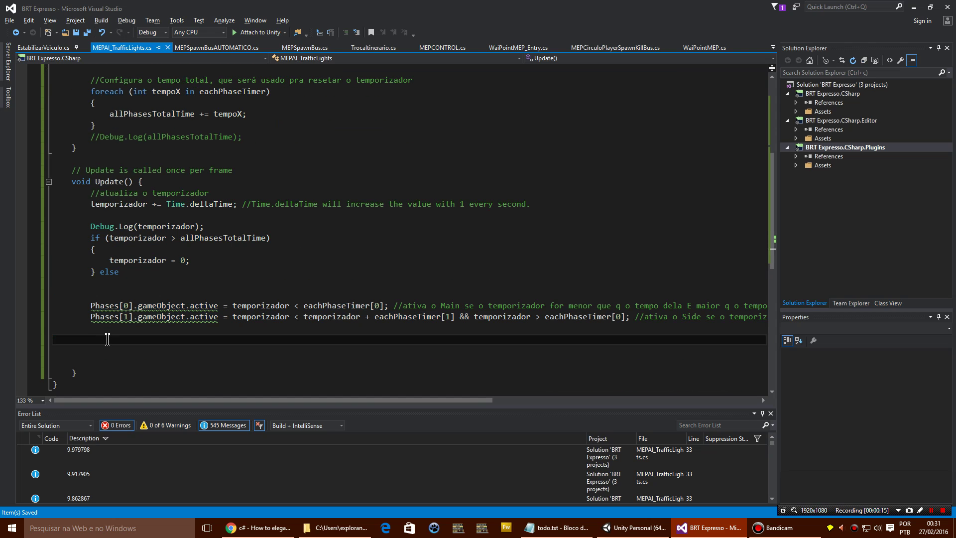
pyautogui.moveTo(108, 339); pyautogui.dragTo(57, 298)
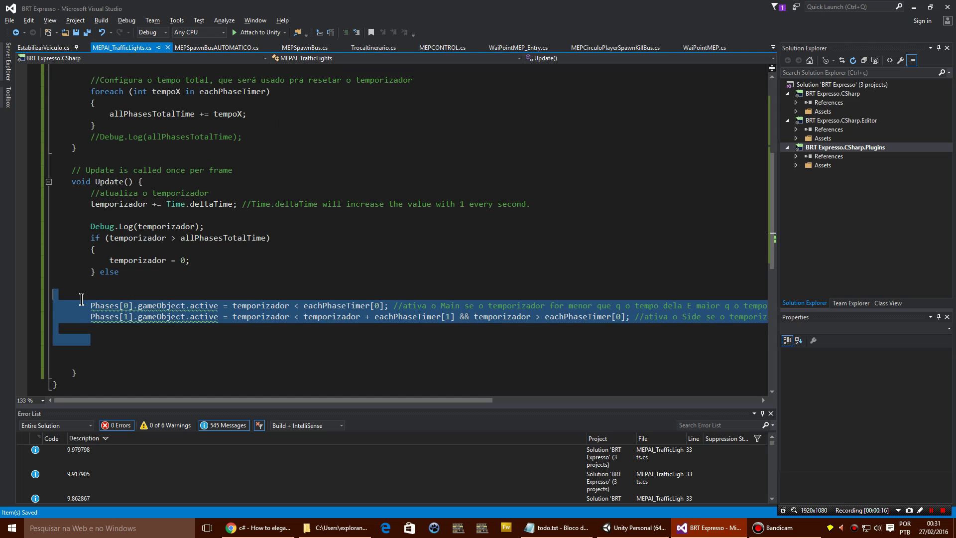
pyautogui.click(139, 328)
pyautogui.moveTo(146, 343); pyautogui.dragTo(95, 304)
pyautogui.click(99, 329)
pyautogui.scroll(5, 268, 232)
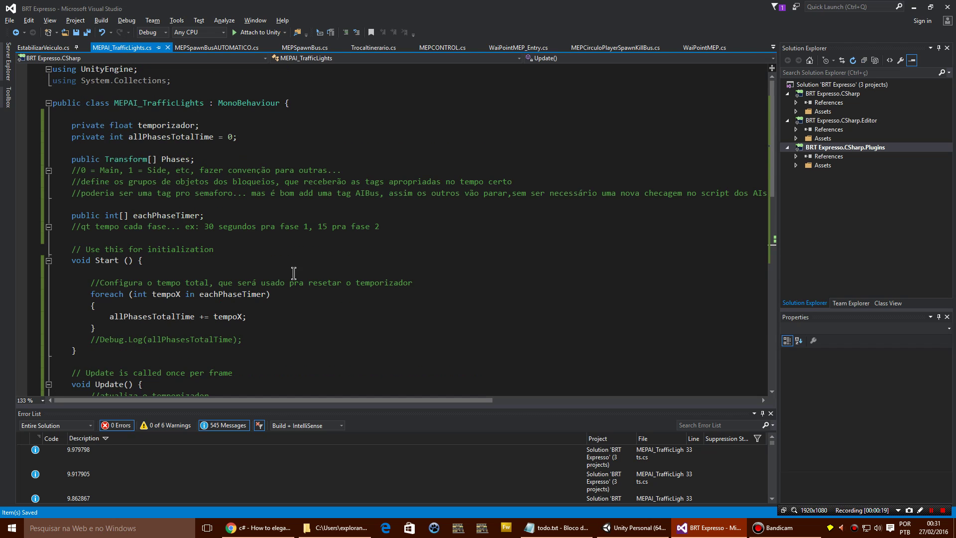
pyautogui.scroll(-5, 267, 232)
# - Back in Unity, select the Bloqueios traffic-light object under SEMAFOROS
pyautogui.click(645, 533)
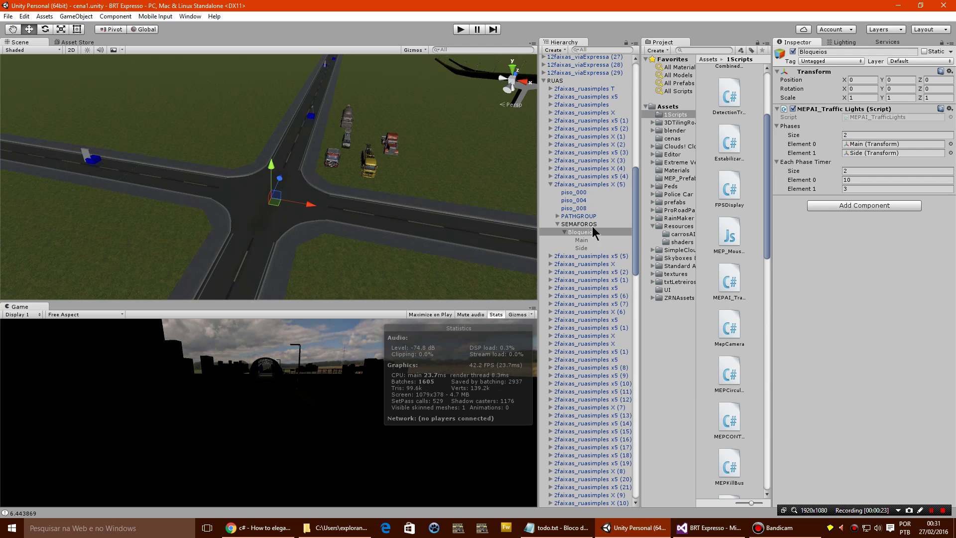
pyautogui.click(581, 184)
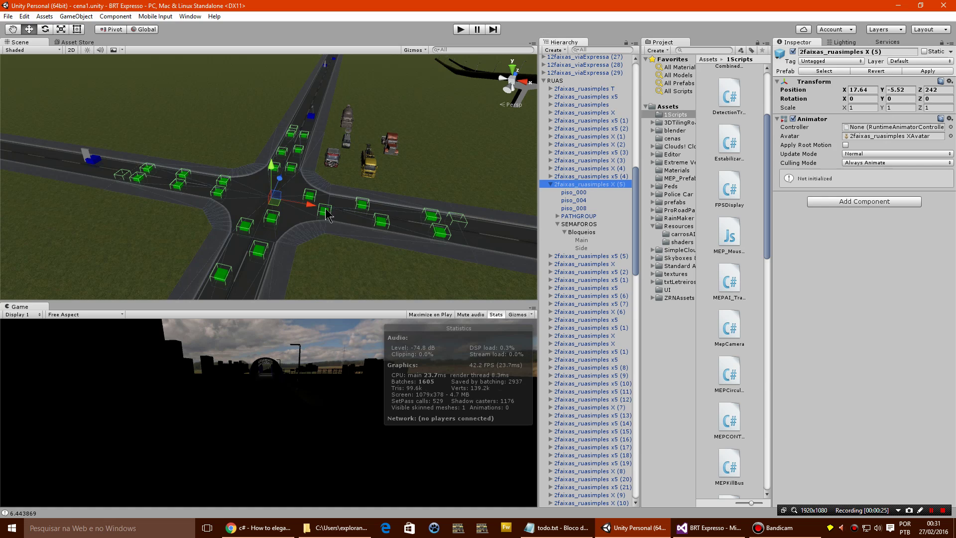
pyautogui.click(585, 225)
pyautogui.click(580, 233)
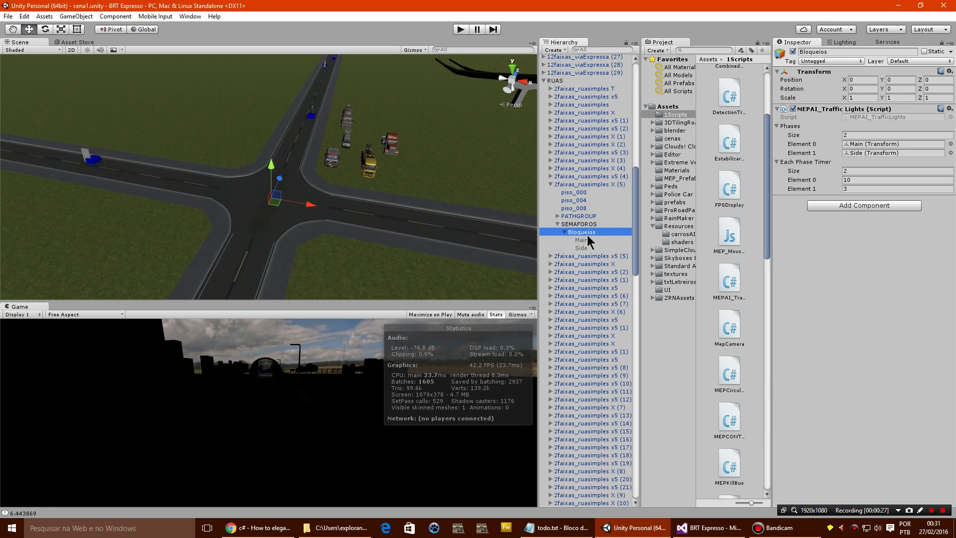
# - Activate the Main blocker to see its box colliders, then deactivate it again
pyautogui.click(583, 242)
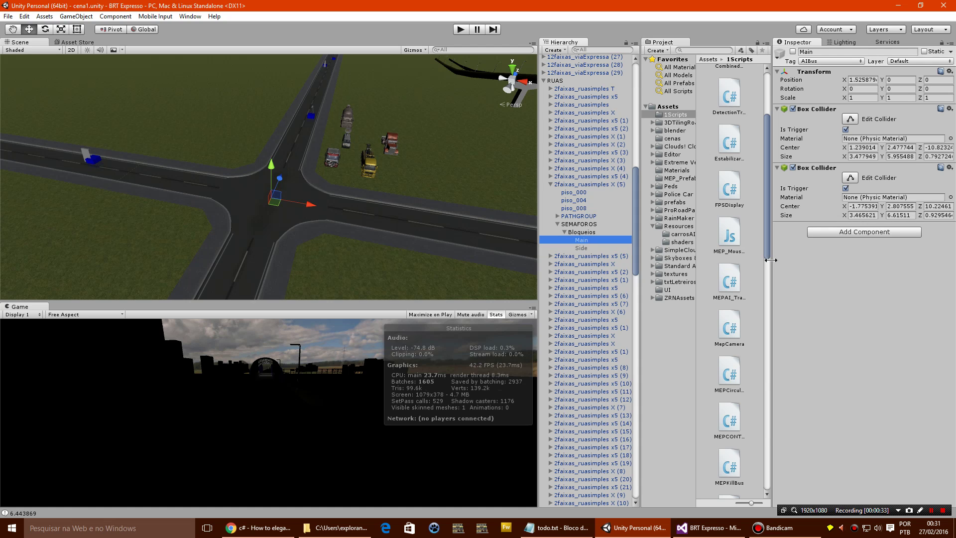
pyautogui.press('F2')
pyautogui.press('Return')
pyautogui.click(792, 51)
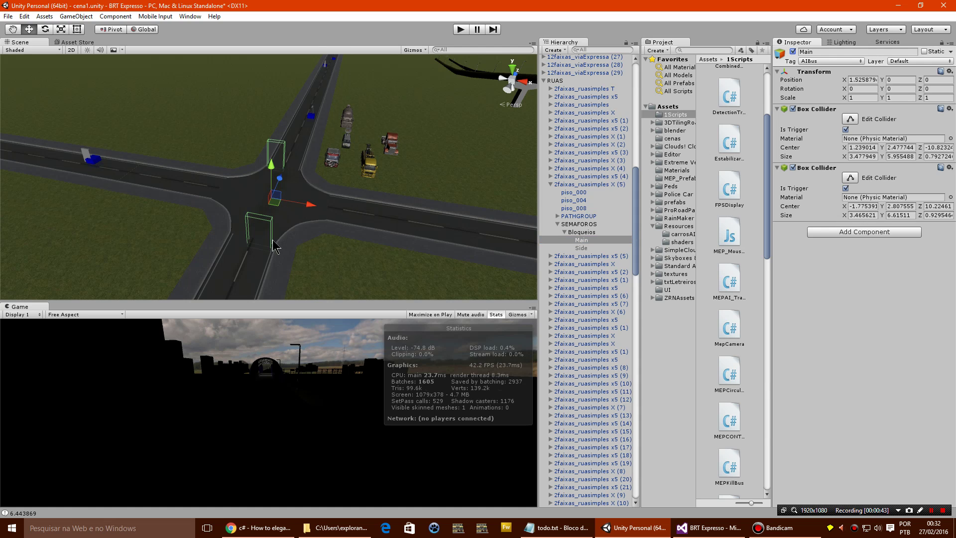
pyautogui.moveTo(303, 244); pyautogui.dragTo(309, 238, button='middle')
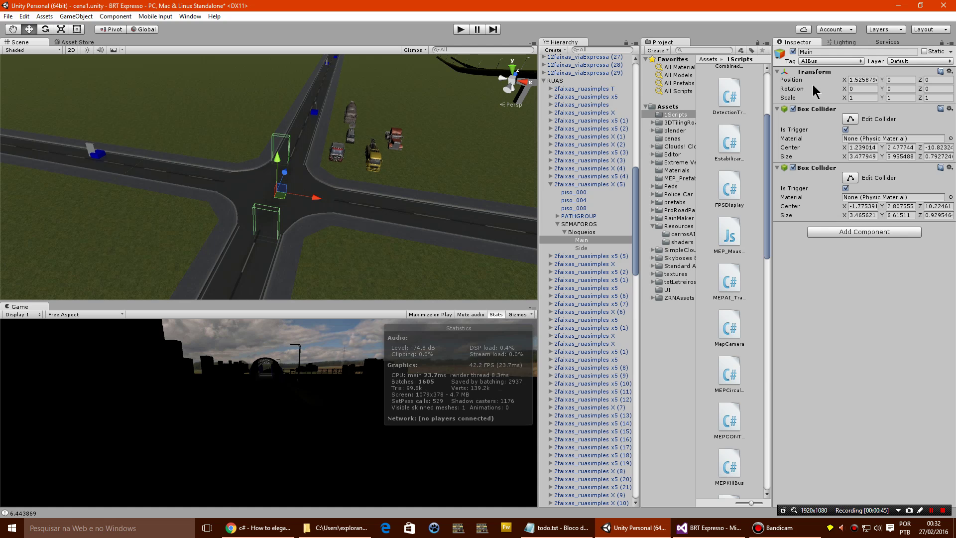
pyautogui.click(792, 51)
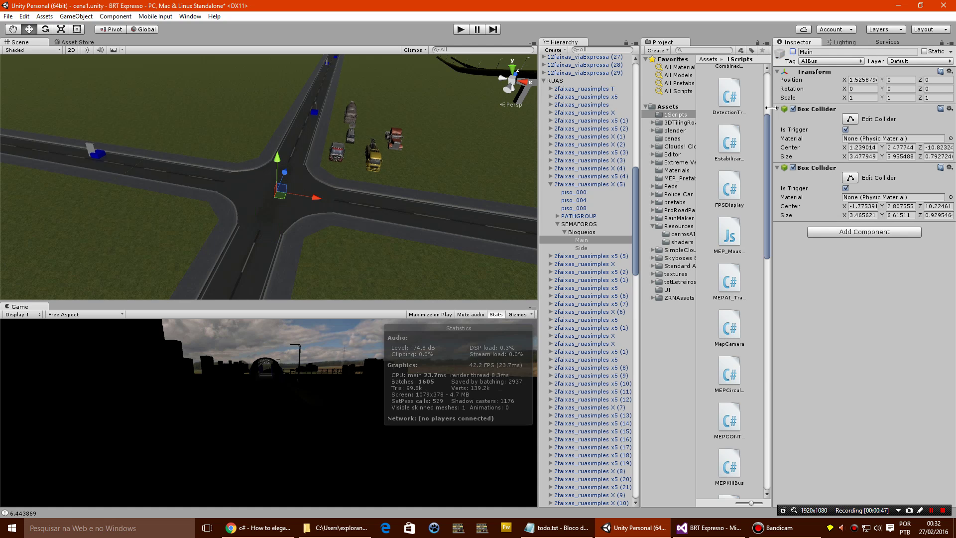
# - Toggle the Side blocker on and off, then reselect Bloqueios
pyautogui.click(584, 248)
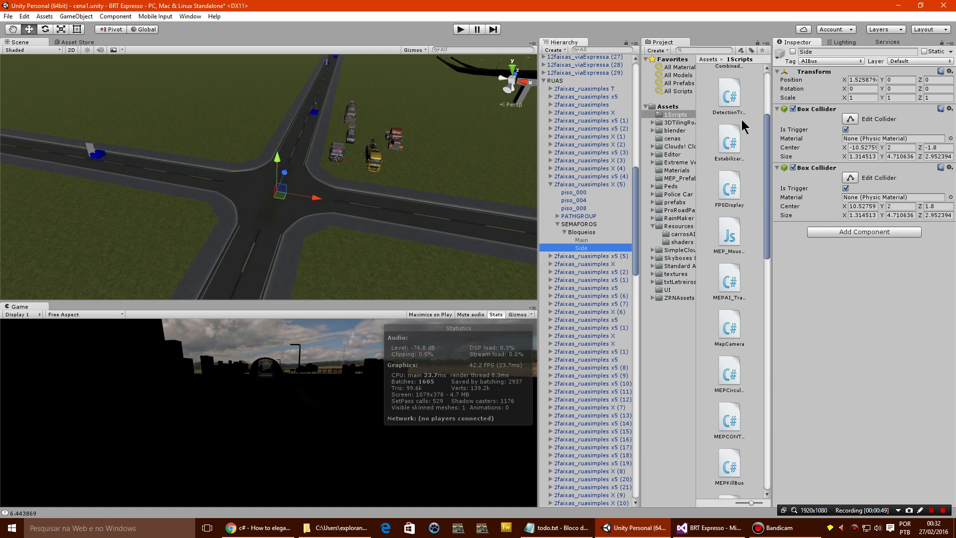
pyautogui.click(791, 51)
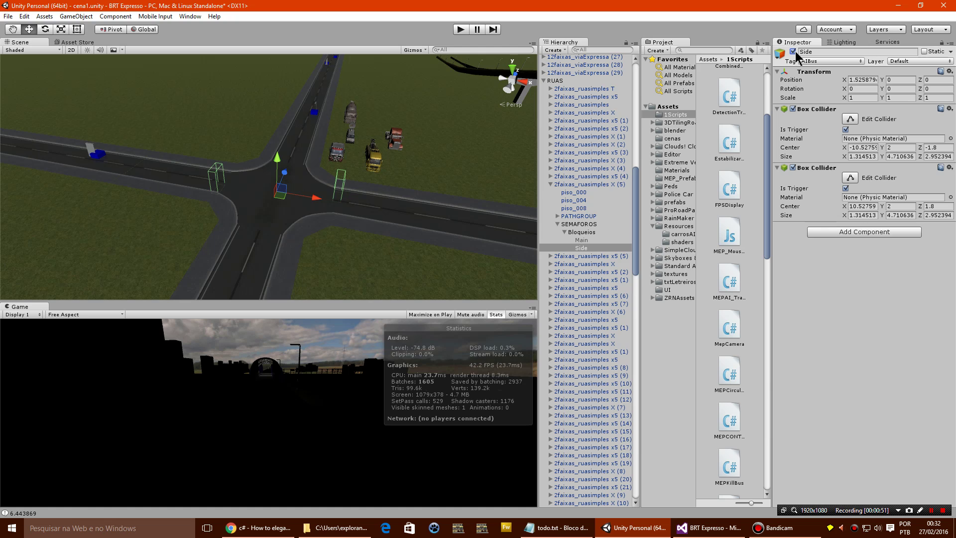
pyautogui.click(792, 51)
pyautogui.click(588, 240)
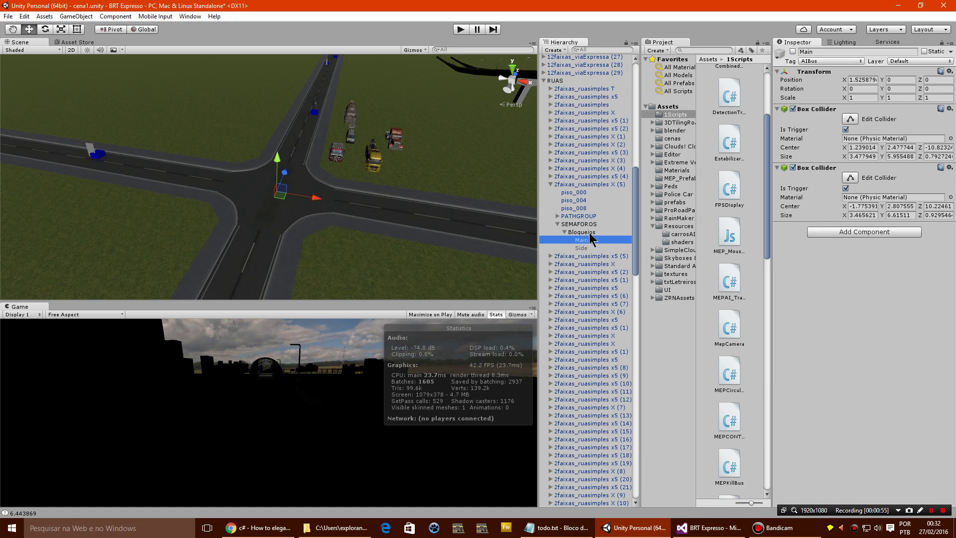
pyautogui.click(591, 233)
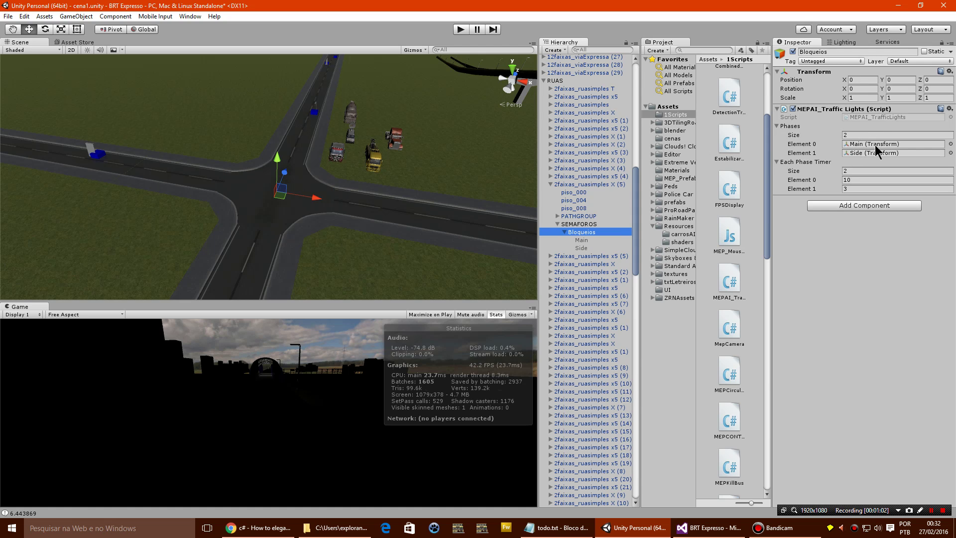
# - Change Bloqueios' Each Phase Timer Element 1 from 3 to 6
pyautogui.click(856, 189)
pyautogui.click(855, 181)
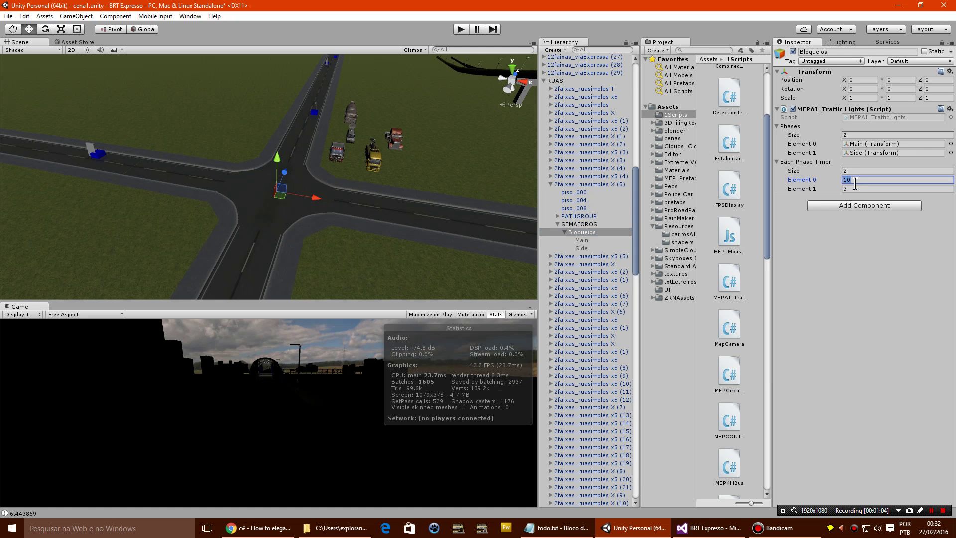
pyautogui.click(859, 188)
pyautogui.write('6')
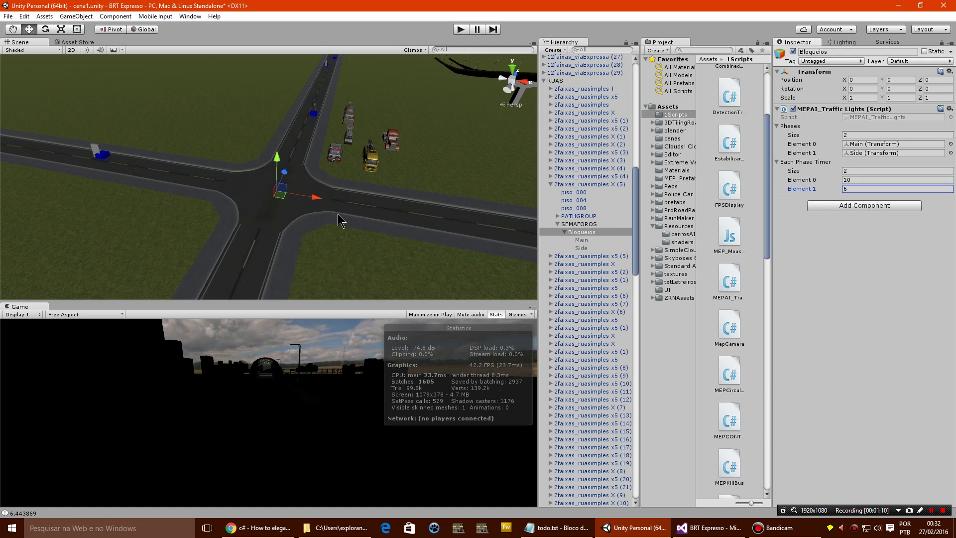
# - Apply the changes to the 2faixas_ruasimples X (5) prefab and frame 2faixas_ruasimples X (3)
pyautogui.click(586, 184)
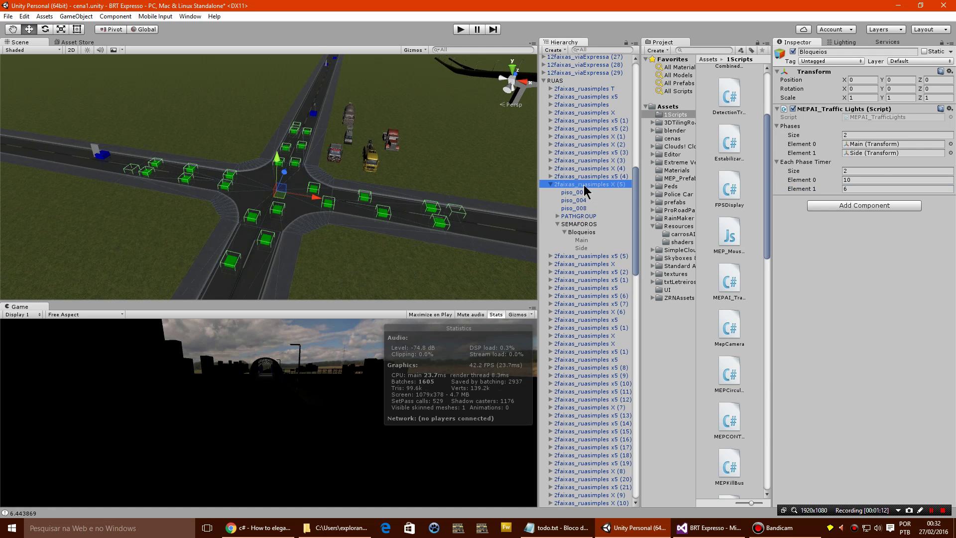
pyautogui.click(921, 71)
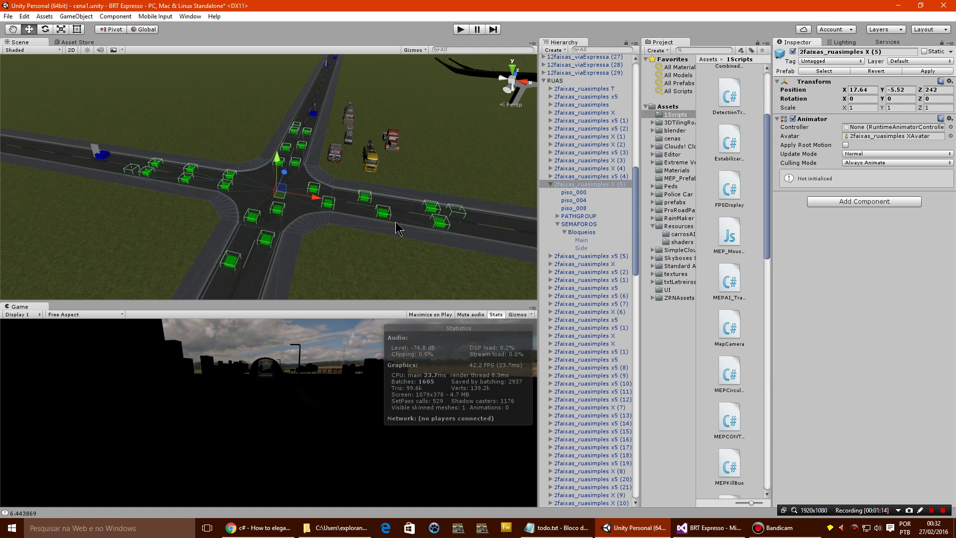
pyautogui.click(586, 185)
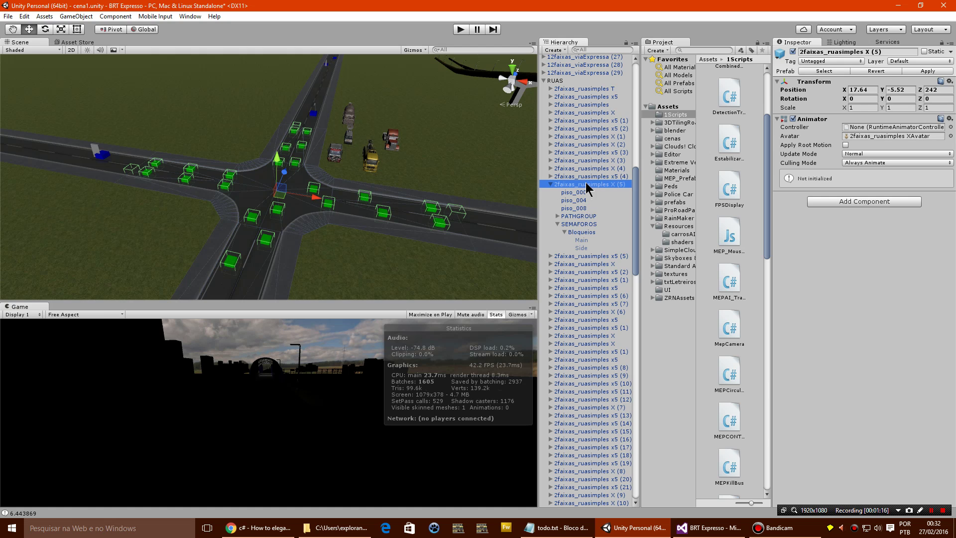
pyautogui.doubleClick(548, 161)
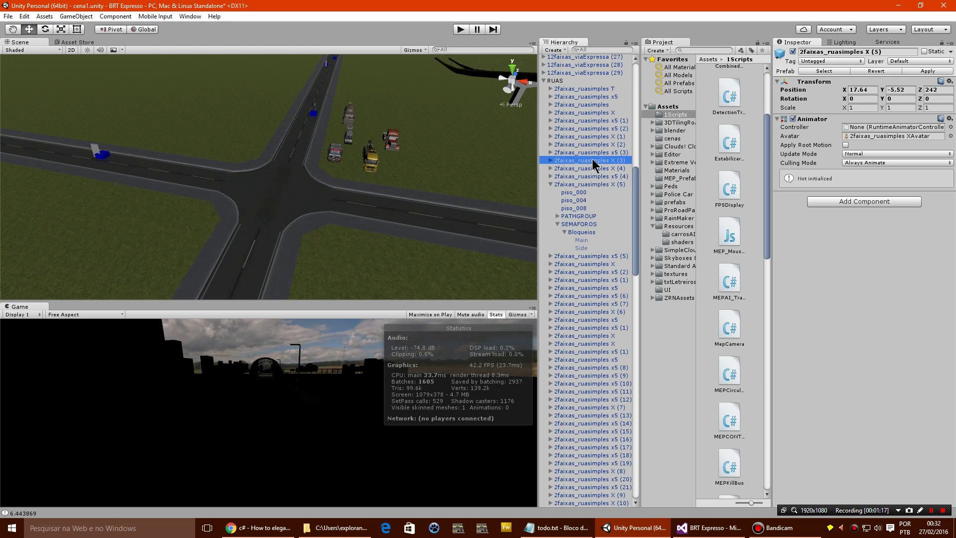
pyautogui.click(548, 161)
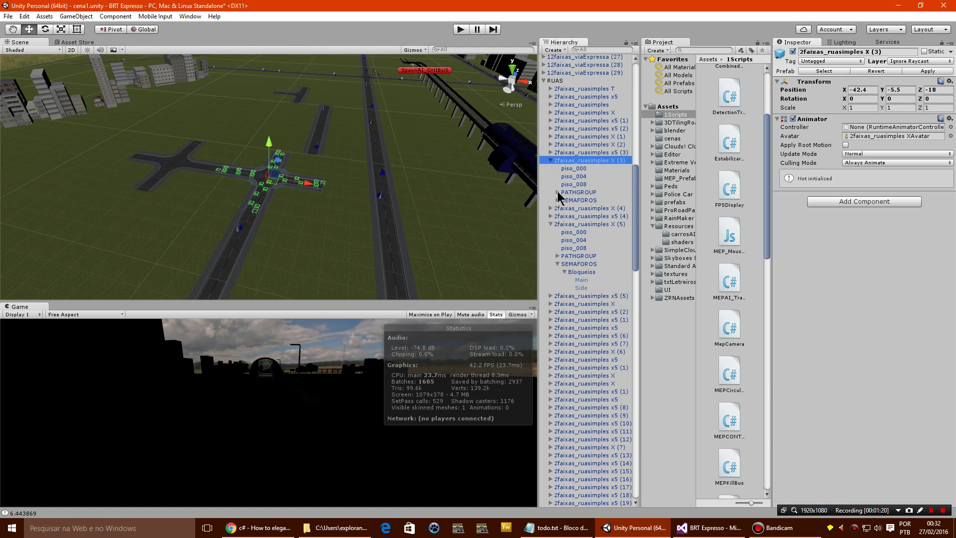
pyautogui.click(548, 160)
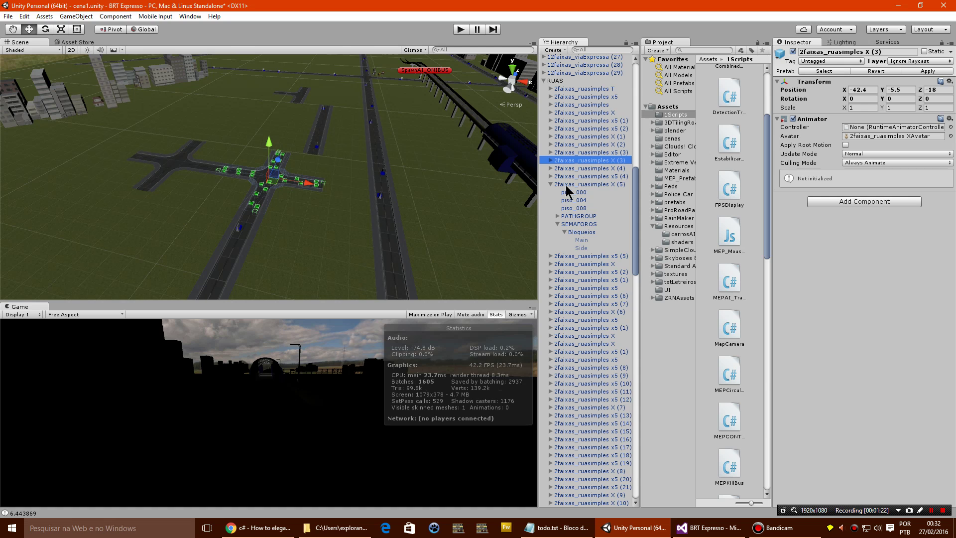
# - Frame the 2faixas_ruasimples X road's SEMAFOROS group and intersection in the Scene view
pyautogui.click(551, 264)
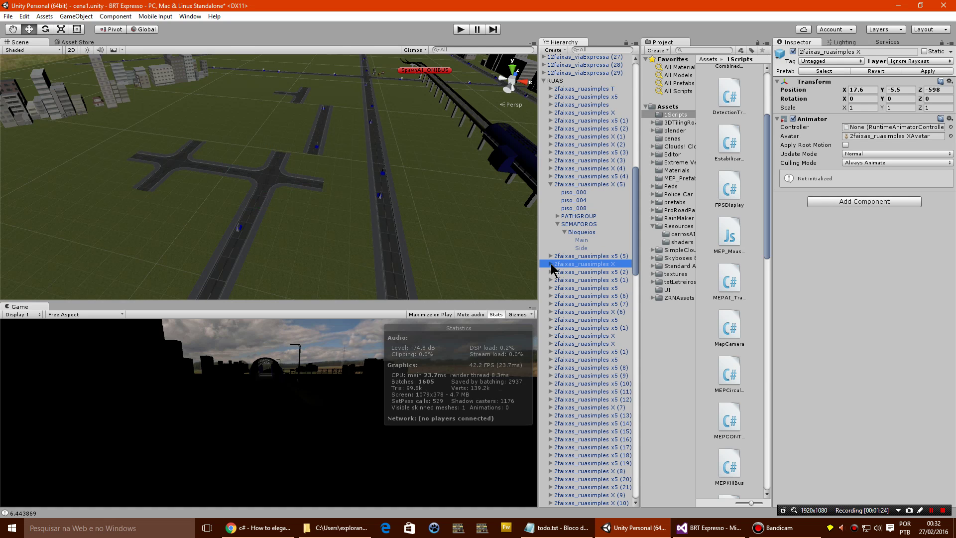
pyautogui.click(550, 264)
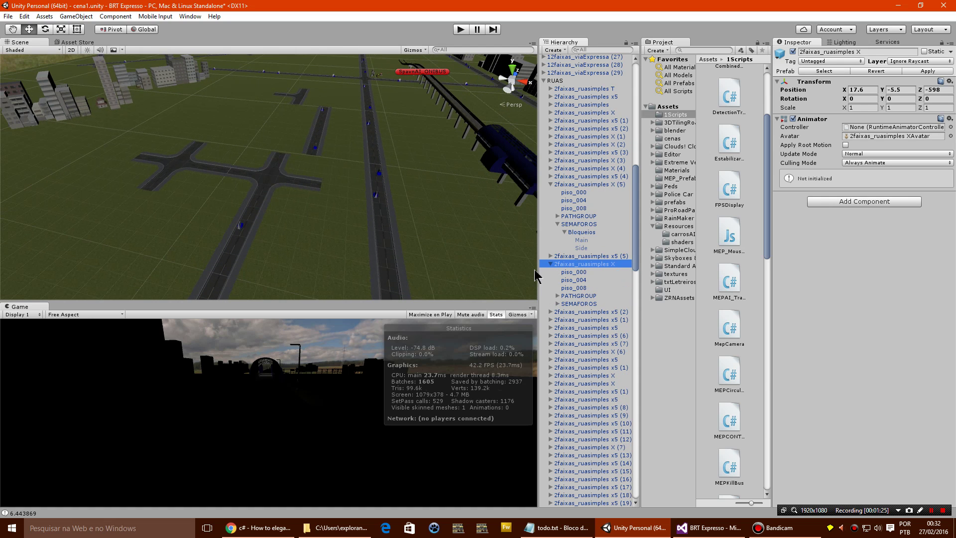
pyautogui.click(577, 303)
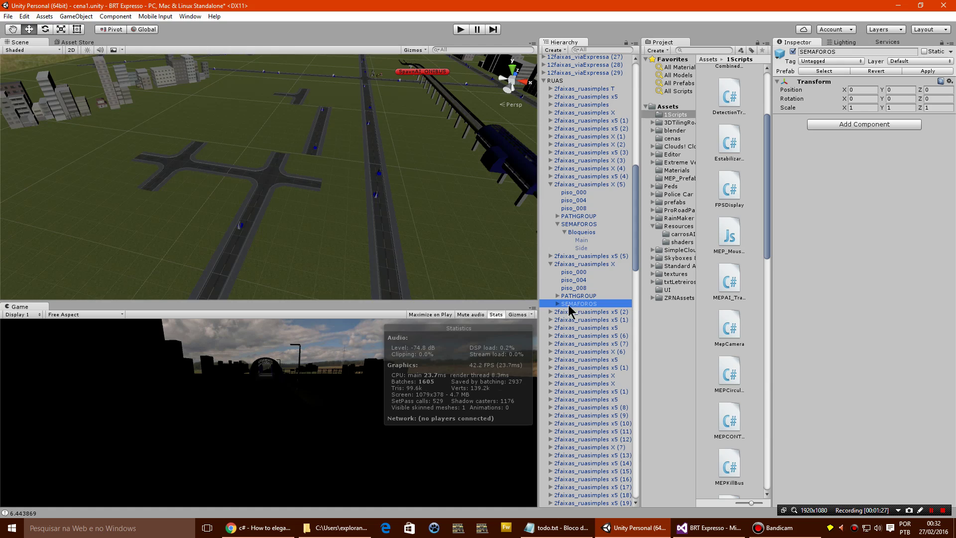
pyautogui.press('f')
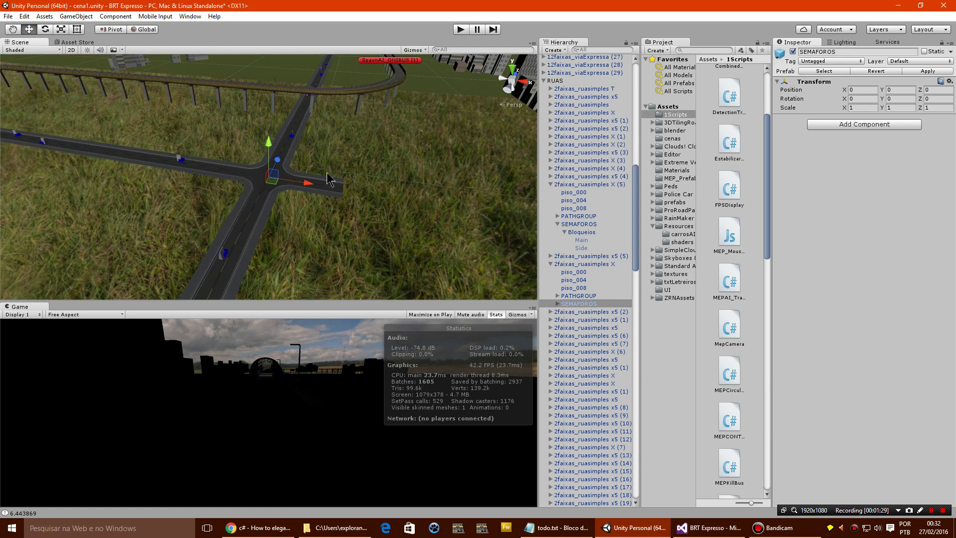
pyautogui.moveTo(327, 178); pyautogui.dragTo(315, 146, button='right')
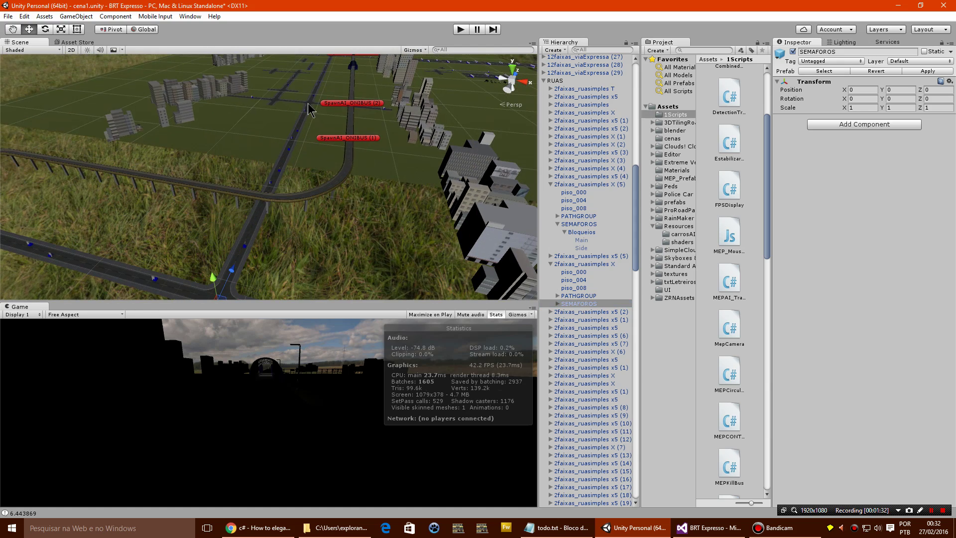
pyautogui.click(308, 107)
pyautogui.press('f')
pyautogui.moveTo(299, 189)
pyautogui.mouseDown(button='right')
pyautogui.moveTo(269, 217)
pyautogui.moveTo(334, 186)
pyautogui.mouseUp(button='right')
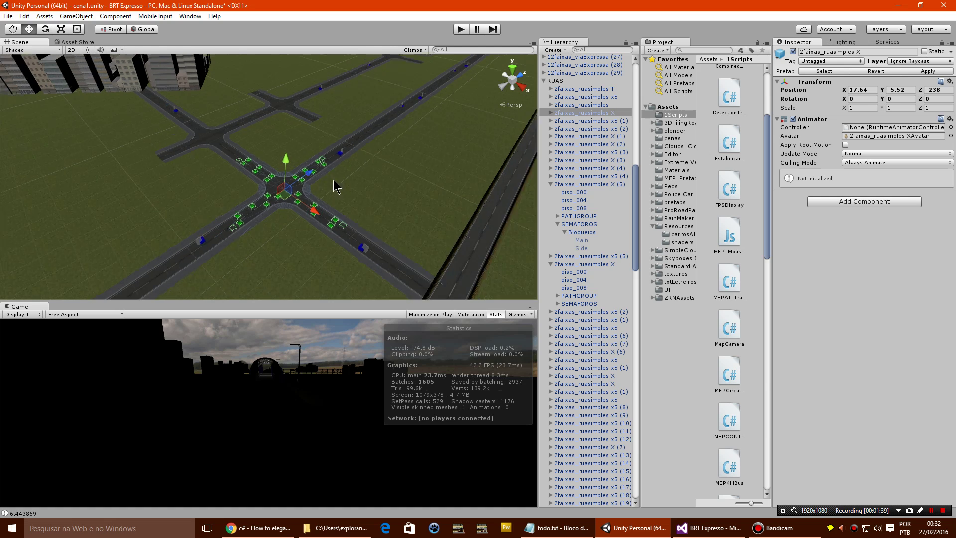
pyautogui.keyDown('alt'); pyautogui.moveTo(333, 187); pyautogui.dragTo(349, 184); pyautogui.keyUp('alt')
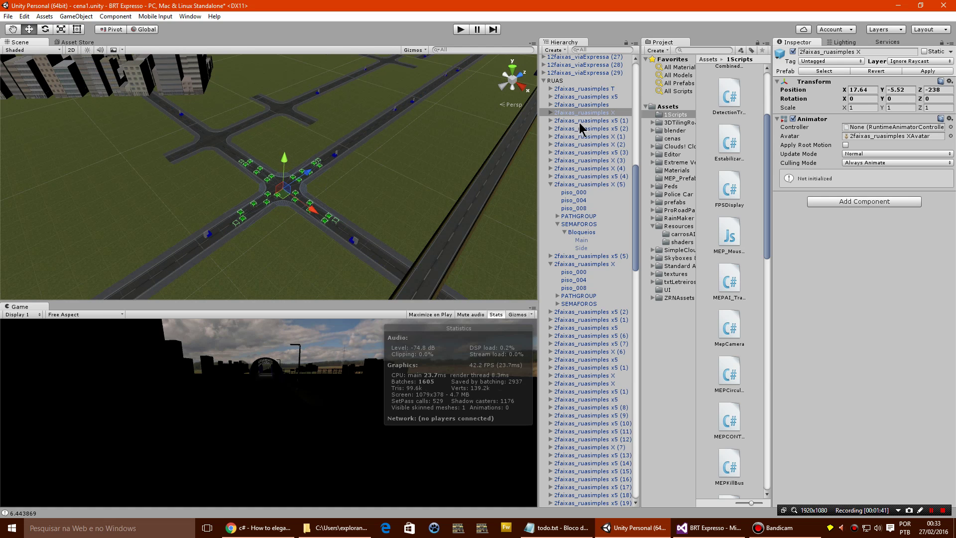
# - Select and frame that intersection's Bloqueios, expanding it to show Main and Side
pyautogui.click(550, 114)
pyautogui.click(579, 152)
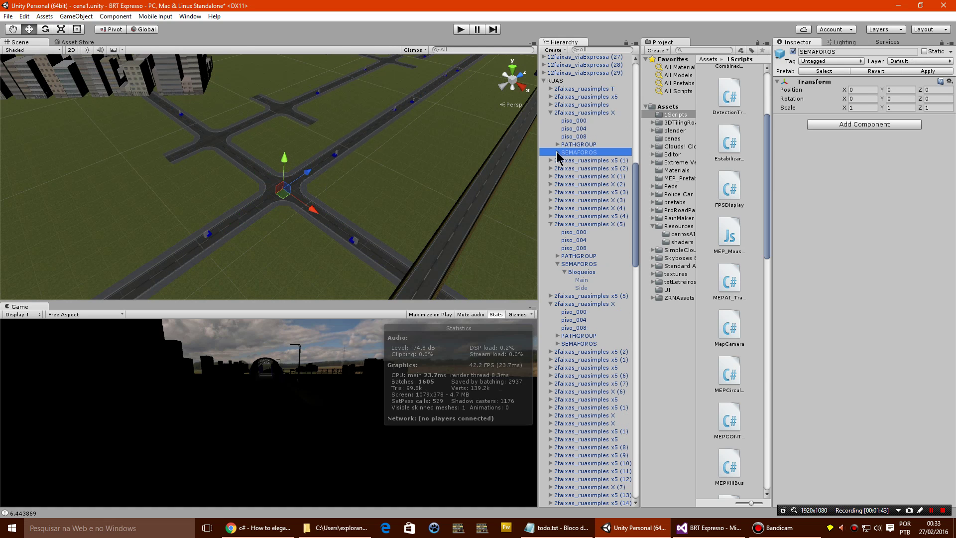
pyautogui.click(558, 153)
pyautogui.click(587, 161)
pyautogui.press('f')
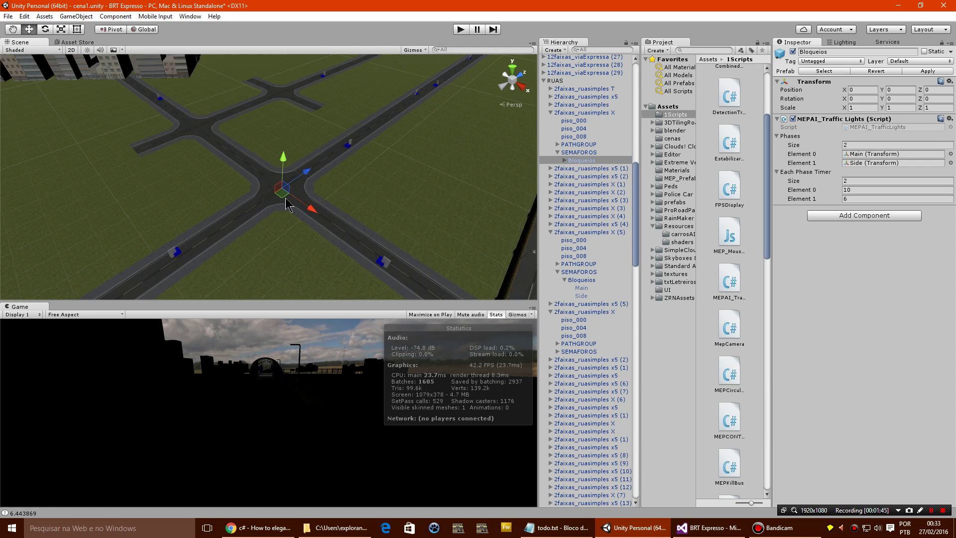
pyautogui.click(564, 160)
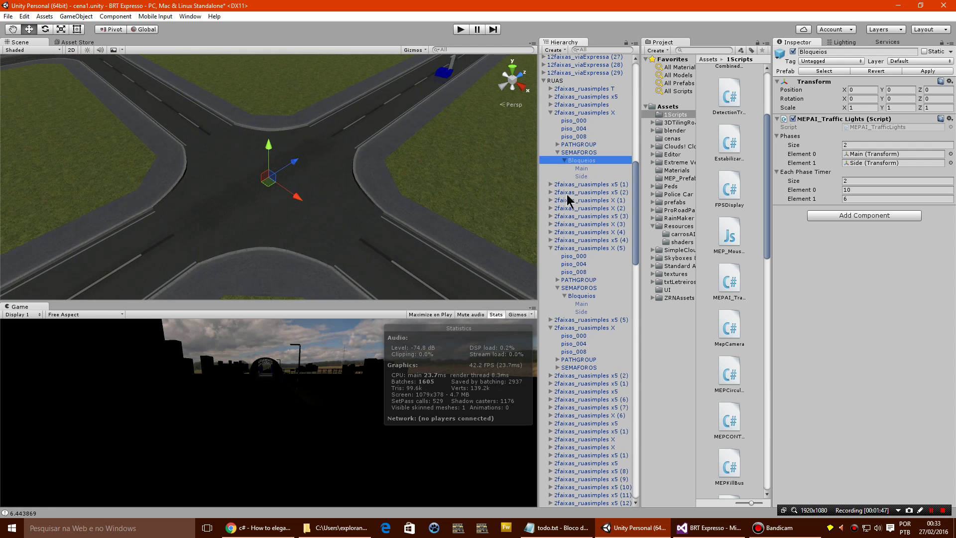
pyautogui.scroll(2, 319, 264)
# - Start Play mode and zoom the Scene view out
pyautogui.scroll(2, 334, 243)
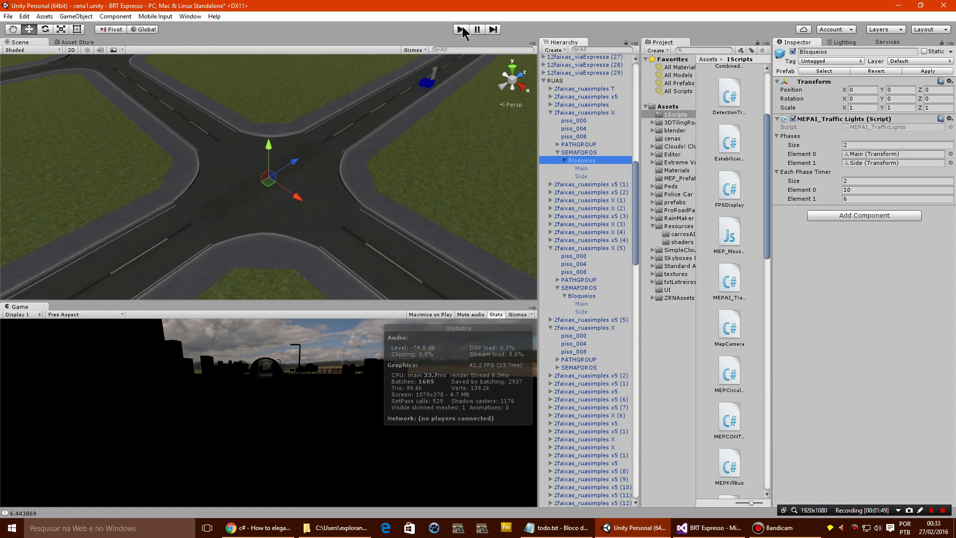
pyautogui.click(460, 30)
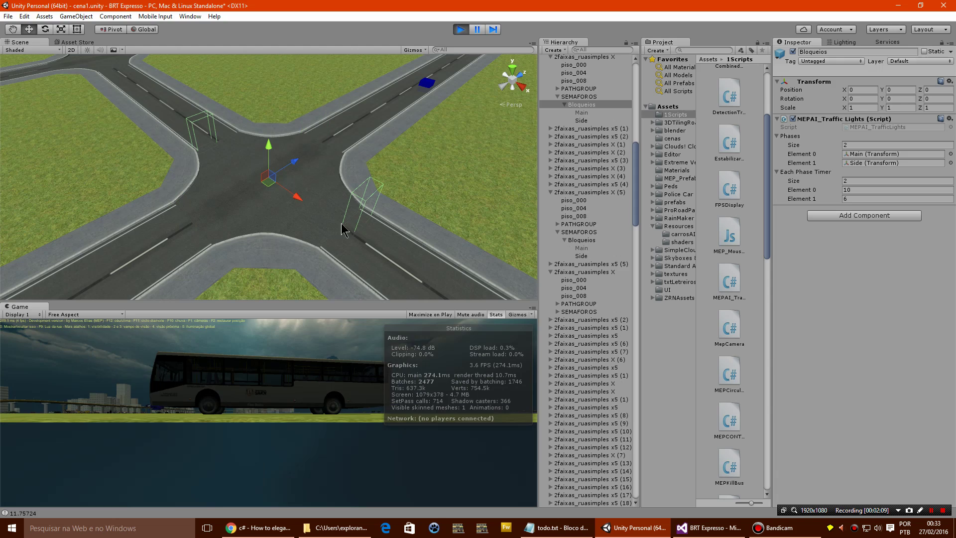
pyautogui.scroll(-3, 366, 214)
pyautogui.scroll(-3, 358, 207)
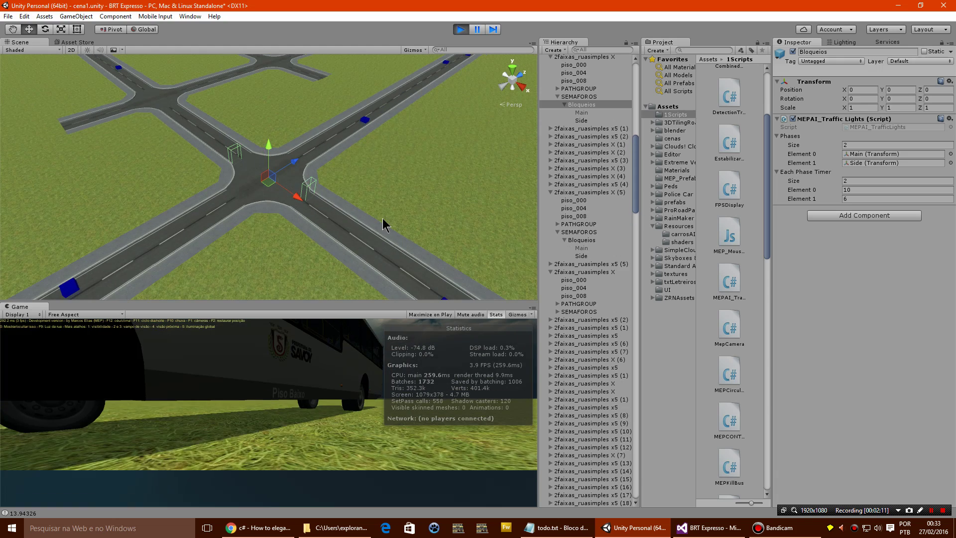
pyautogui.scroll(-3, 327, 225)
pyautogui.scroll(-3, 327, 225)
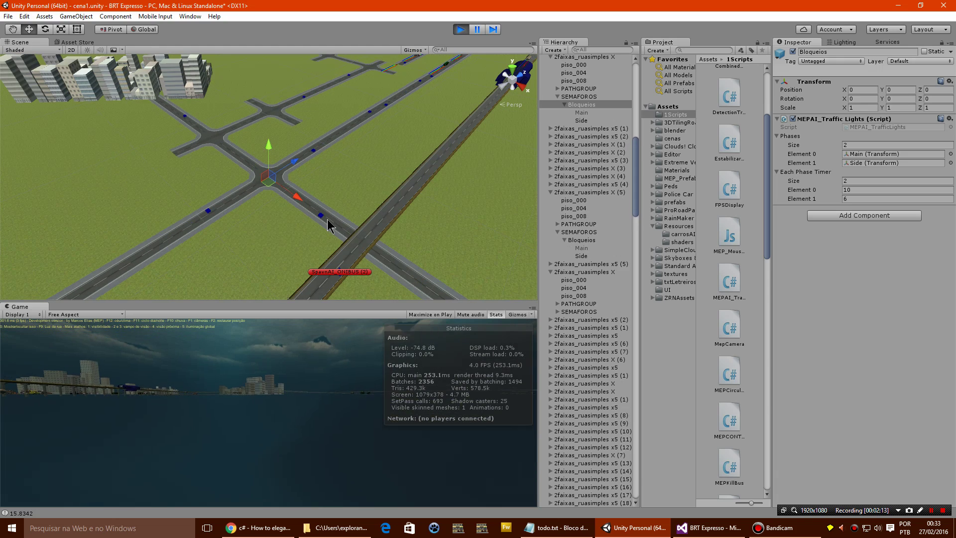
pyautogui.scroll(-3, 326, 219)
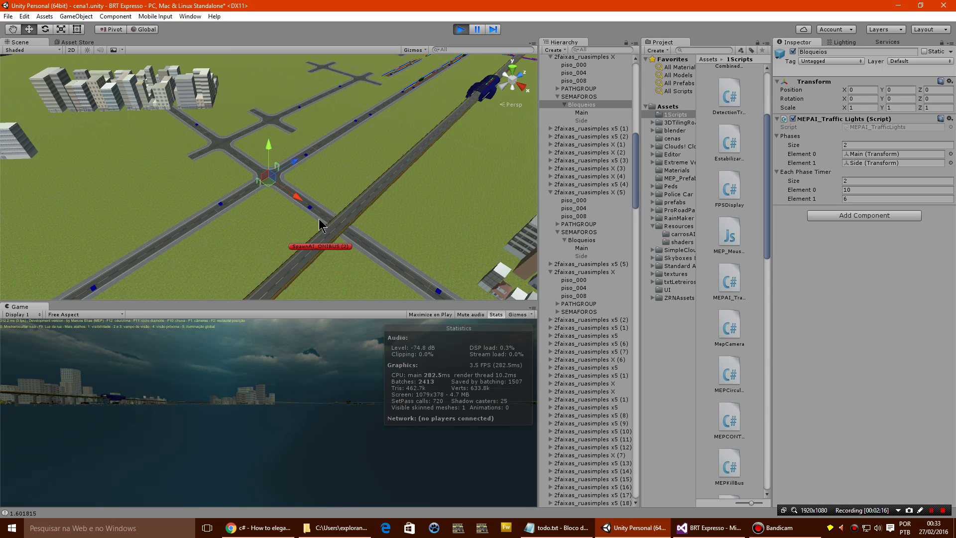
# - Pan across the city and frame the piso_000 intersection
pyautogui.moveTo(331, 211); pyautogui.dragTo(282, 238, button='middle')
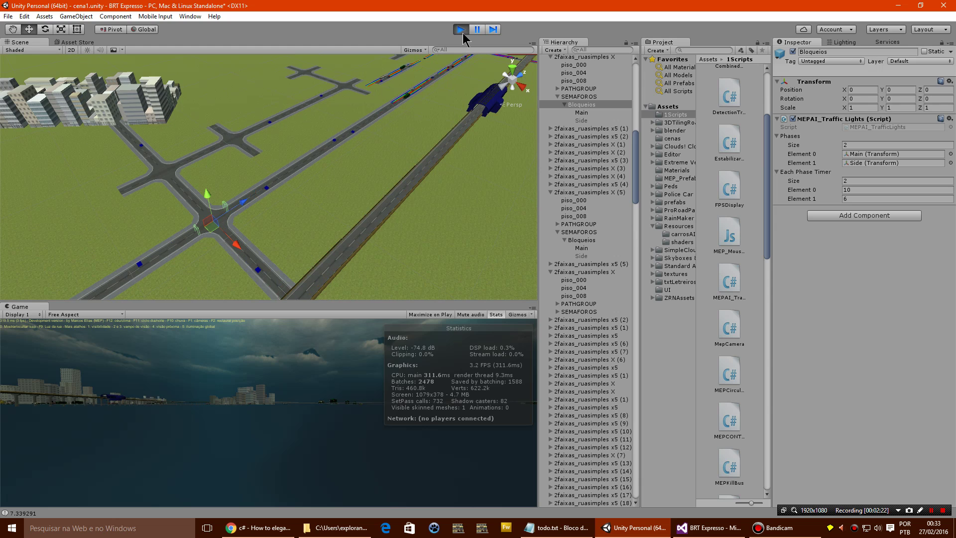
pyautogui.moveTo(364, 140); pyautogui.dragTo(290, 195, button='middle')
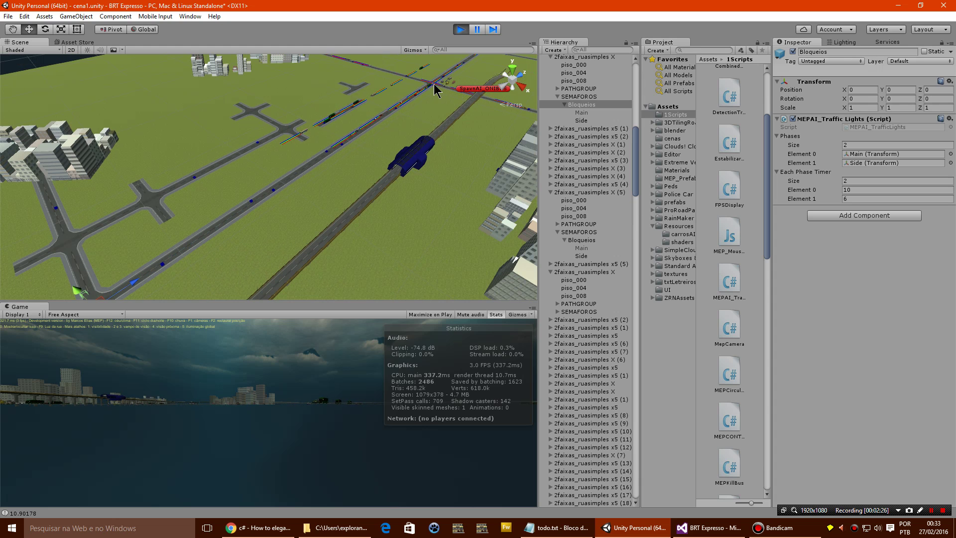
pyautogui.click(436, 90)
pyautogui.press('f')
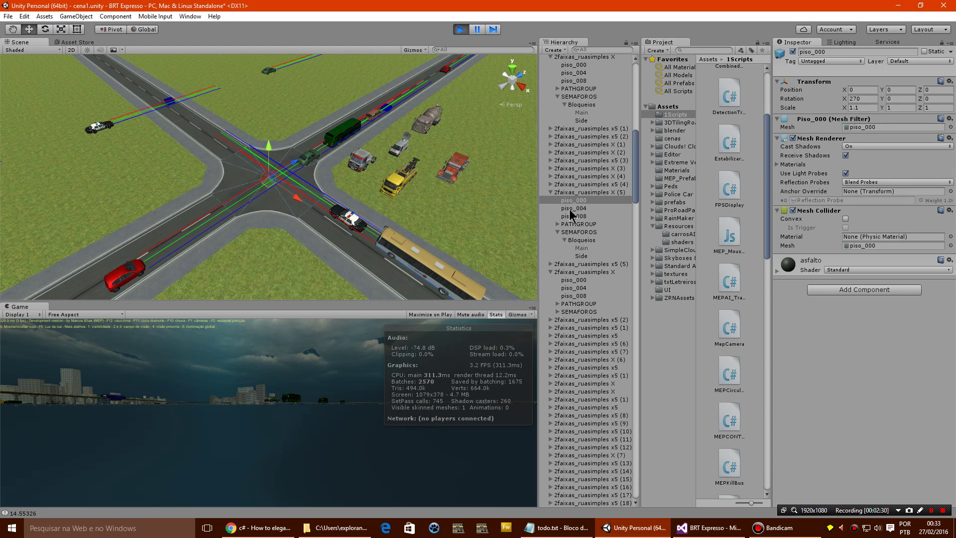
# - Watch Bloqueios' Main and Side blockers toggle during play, then bring up MEPAI_TrafficLights.cs in Visual Studio
pyautogui.click(573, 232)
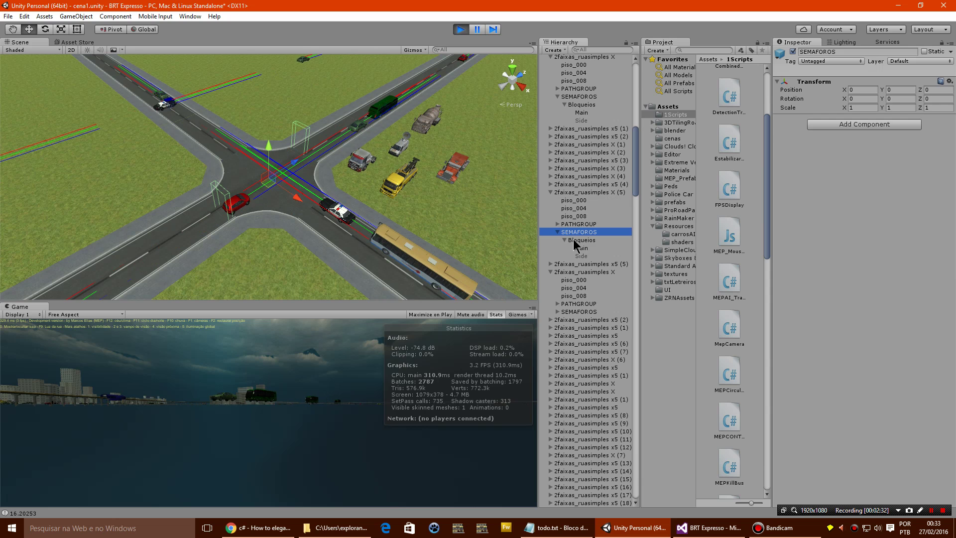
pyautogui.click(575, 241)
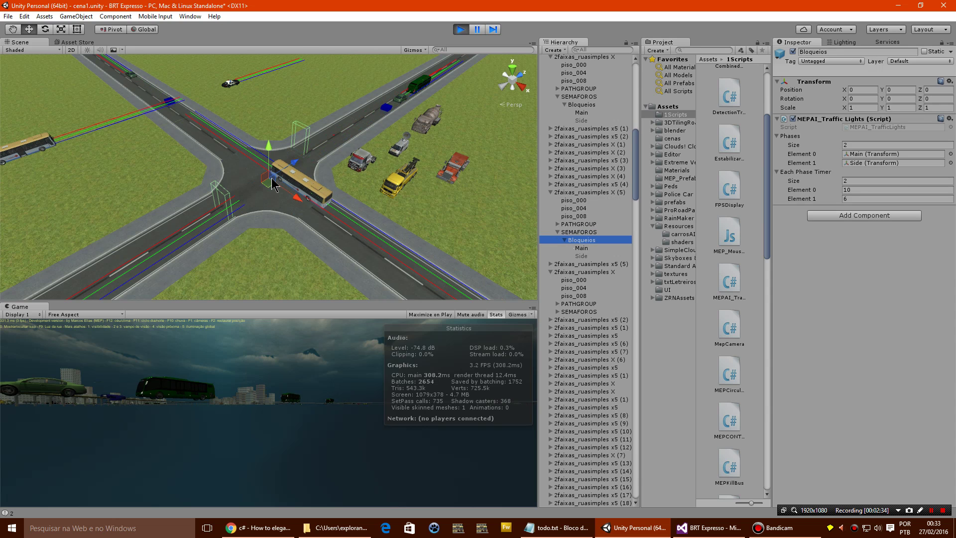
pyautogui.scroll(2, 304, 194)
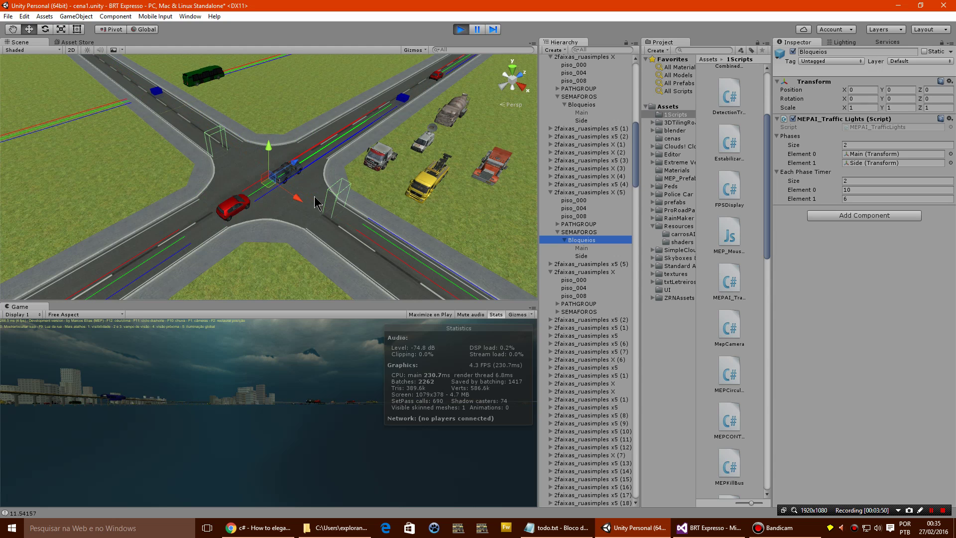
pyautogui.scroll(-2, 291, 196)
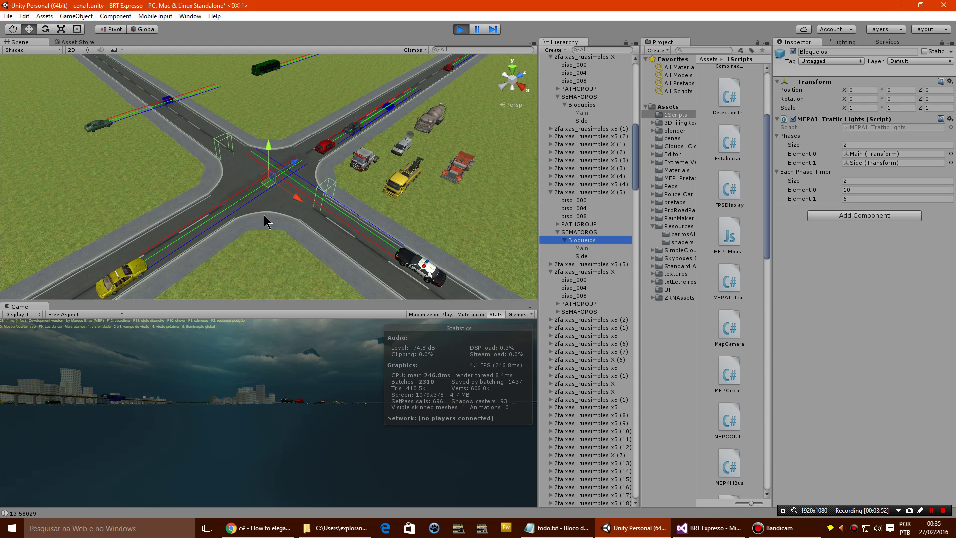
pyautogui.scroll(1, 309, 197)
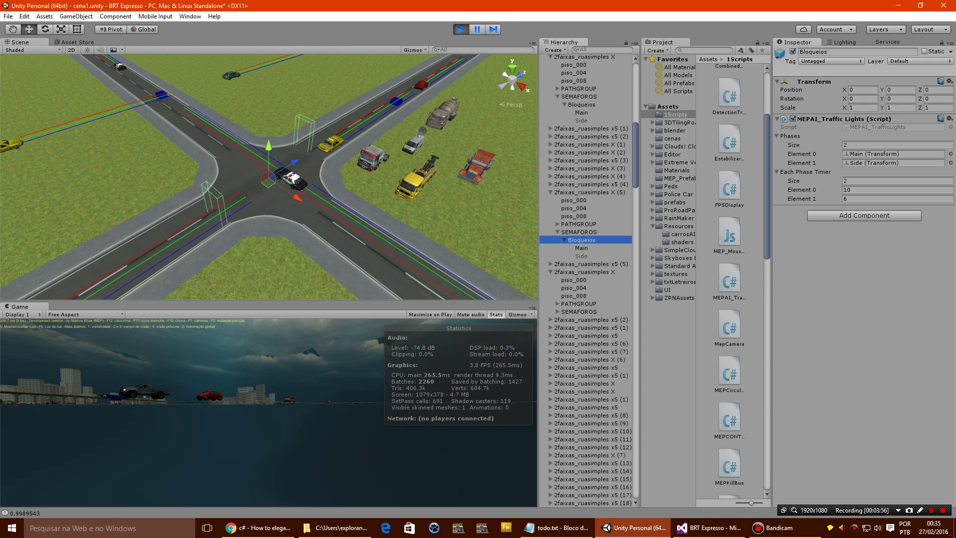
pyautogui.click(706, 531)
pyautogui.scroll(-4, 142, 243)
# - Scroll through MEPAI_TrafficLights.cs around the temporizador logging, checking Unity in between
pyautogui.scroll(5, 142, 243)
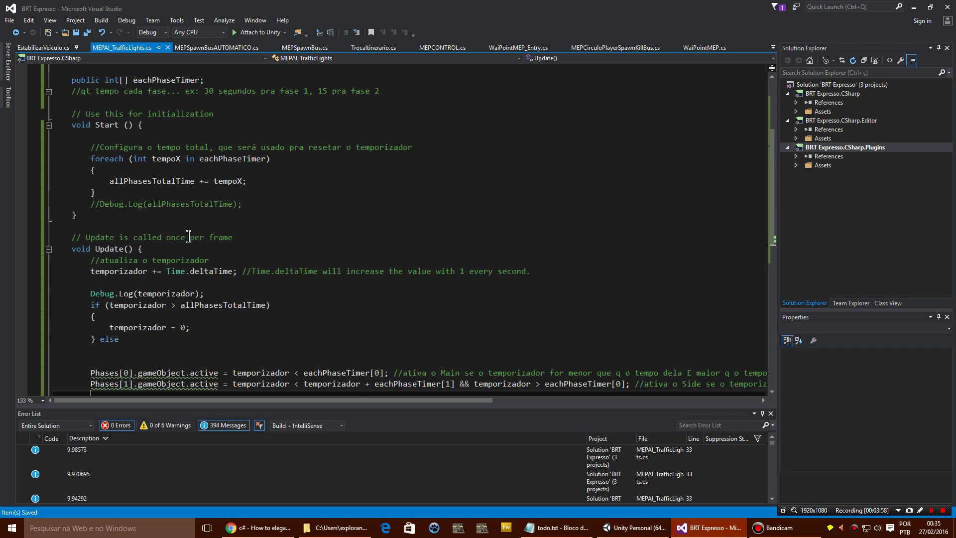
pyautogui.scroll(2, 100, 234)
pyautogui.scroll(2, 53, 220)
pyautogui.scroll(-3, 97, 260)
pyautogui.scroll(-2, 97, 260)
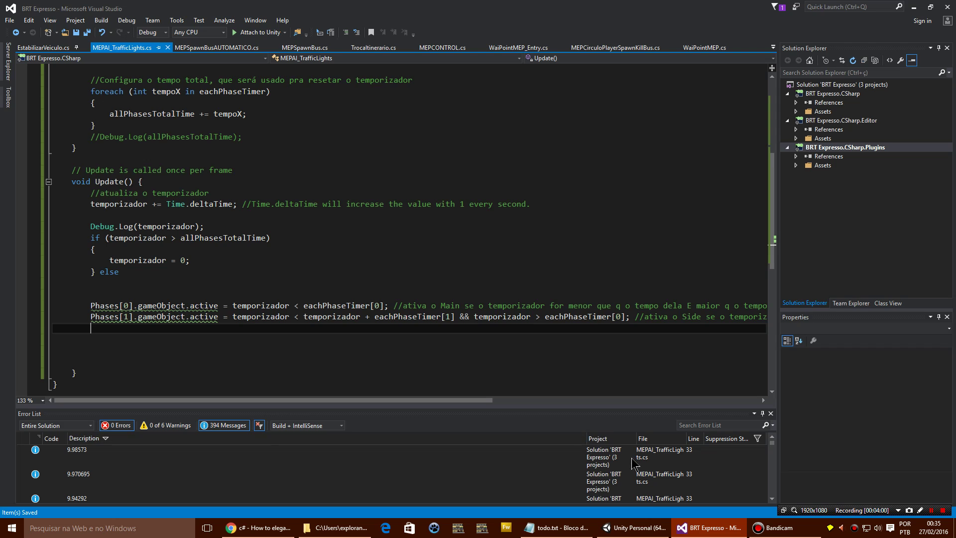
pyautogui.click(632, 528)
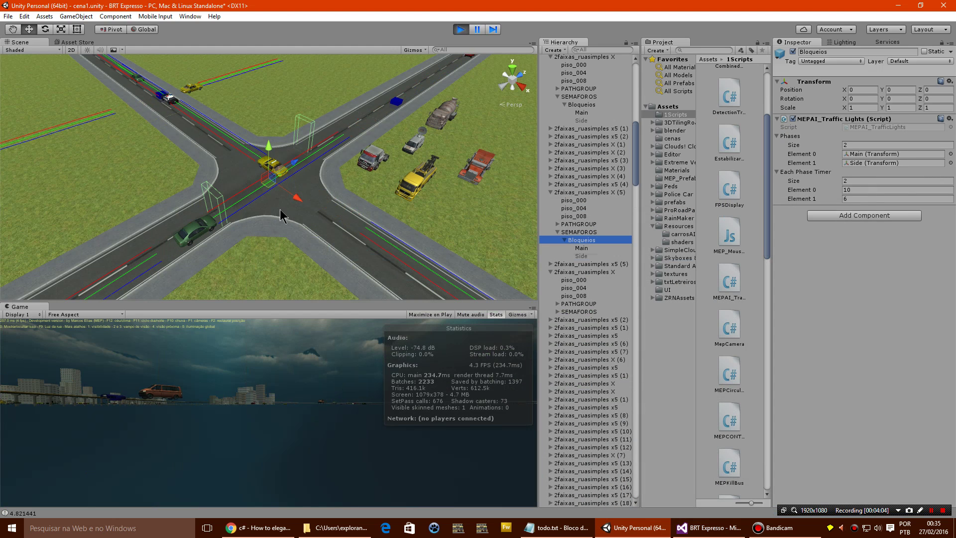
pyautogui.click(707, 527)
pyautogui.scroll(3, 305, 324)
pyautogui.scroll(3, 309, 278)
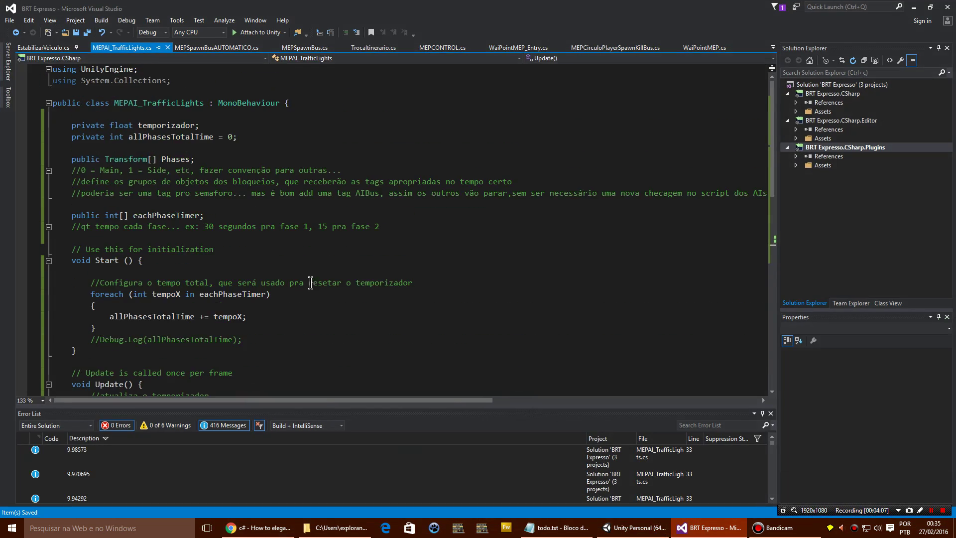
pyautogui.scroll(-13, 309, 279)
pyautogui.scroll(5, 220, 278)
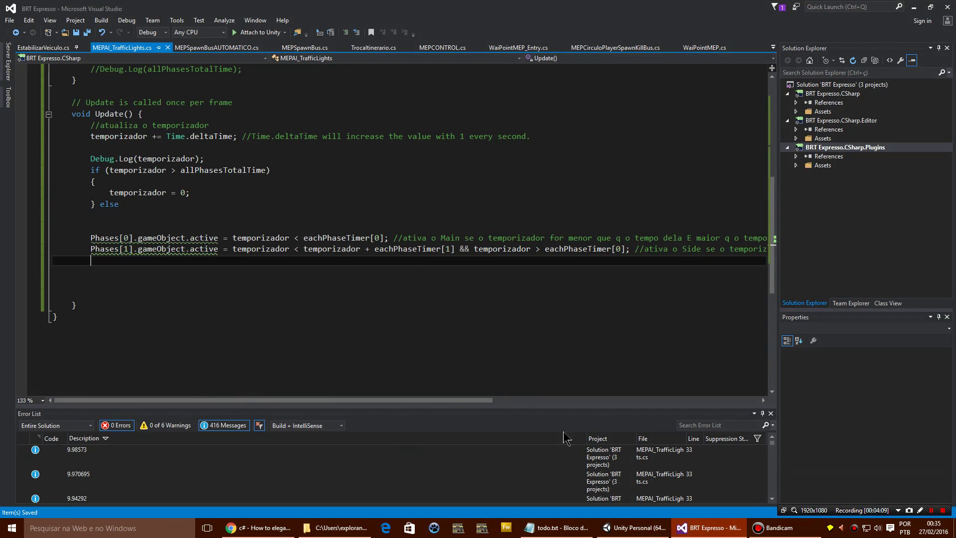
# - Stop the Unity play session and return to the script
pyautogui.click(697, 526)
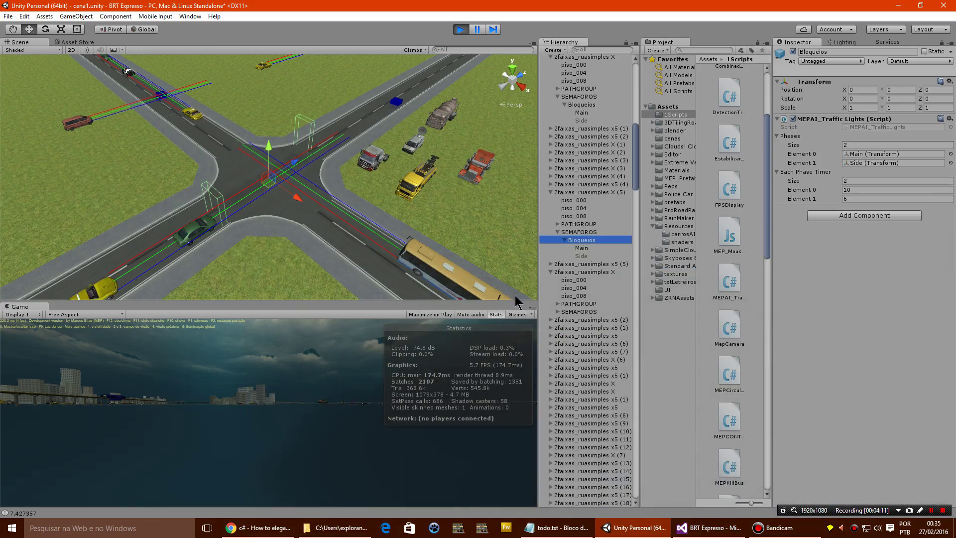
pyautogui.click(460, 29)
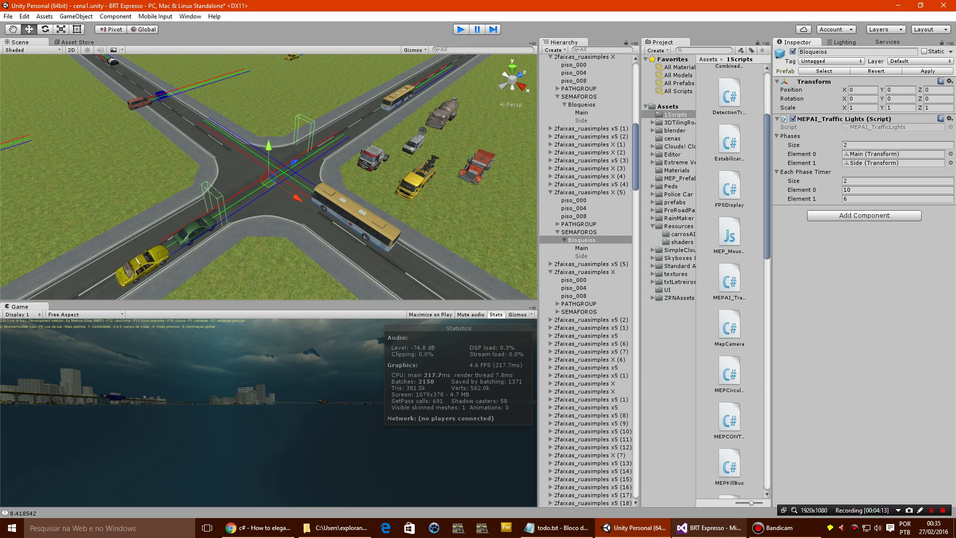
pyautogui.click(707, 527)
pyautogui.scroll(2, 317, 286)
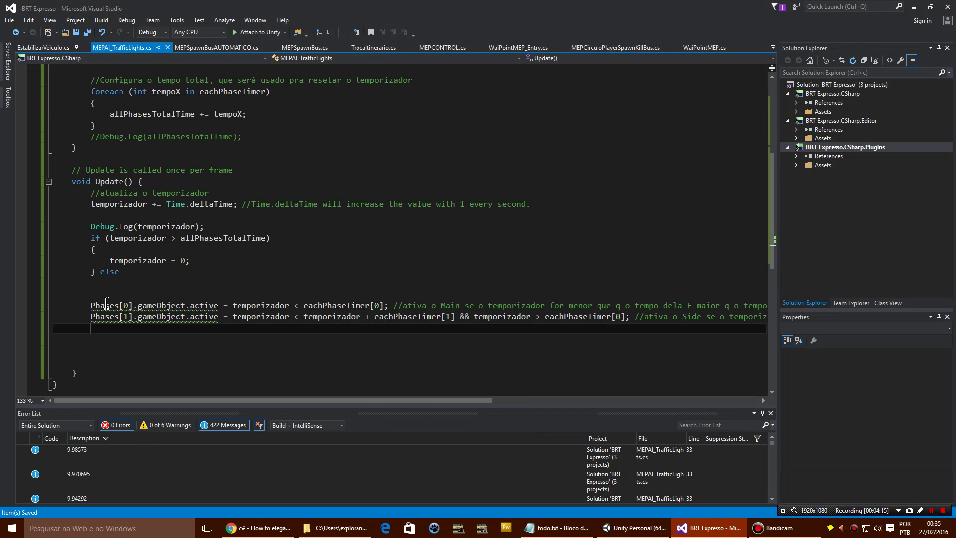
# - Select the Debug.Log(temporizador); line in Update
pyautogui.moveTo(90, 305); pyautogui.dragTo(390, 305)
pyautogui.click(498, 342)
pyautogui.moveTo(497, 351); pyautogui.dragTo(214, 316)
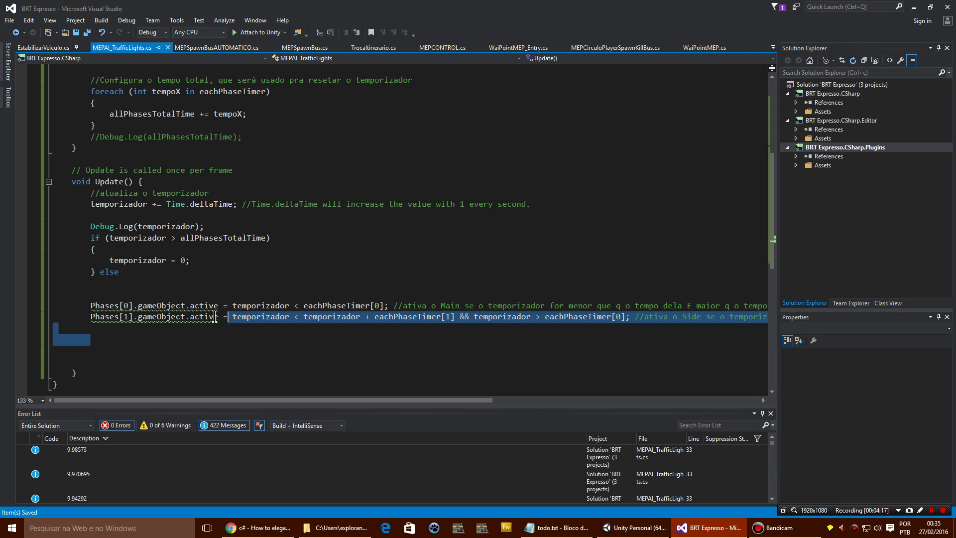
pyautogui.click(180, 296)
pyautogui.click(56, 228)
pyautogui.moveTo(67, 222); pyautogui.dragTo(241, 222)
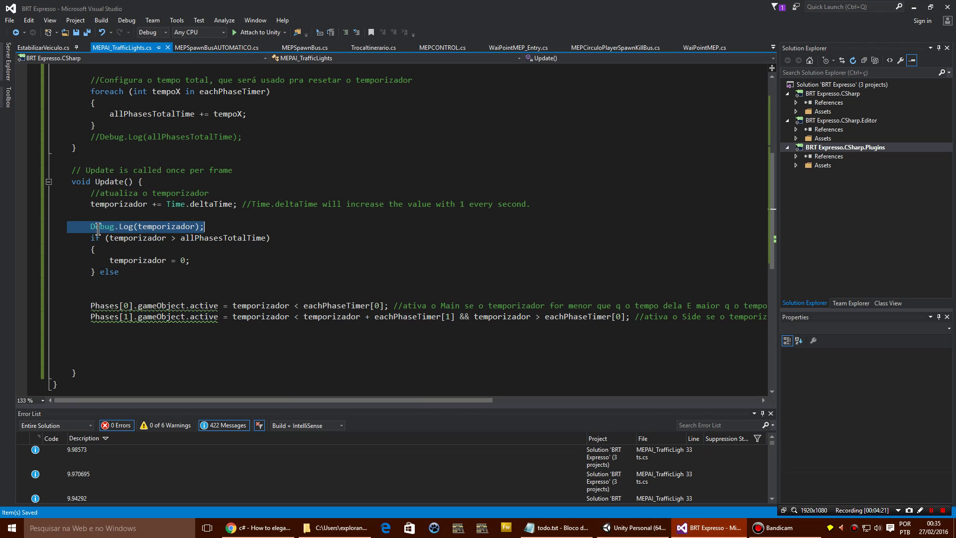
# - Comment out the Debug.Log line with // and save the script
pyautogui.click(630, 527)
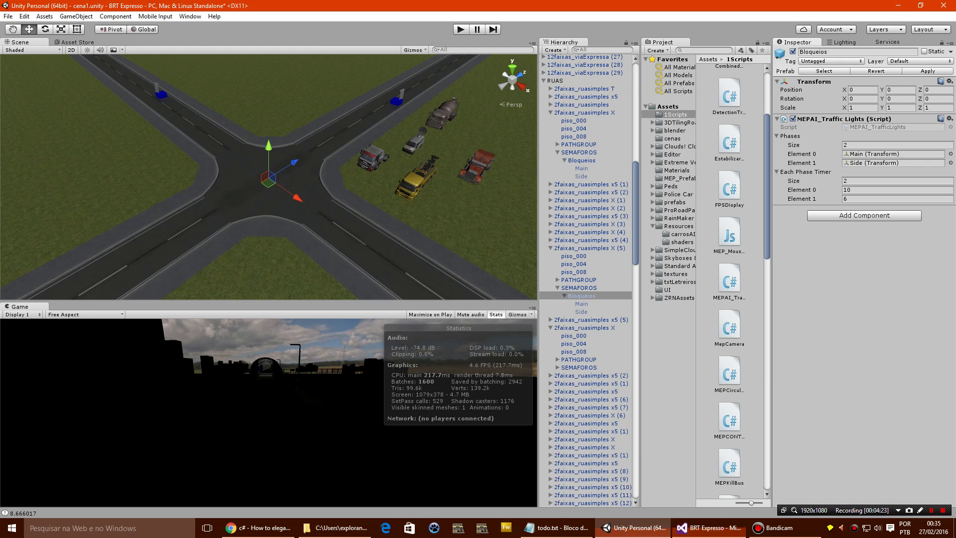
pyautogui.click(732, 534)
pyautogui.write('//    Debug.Log(temporizador);')
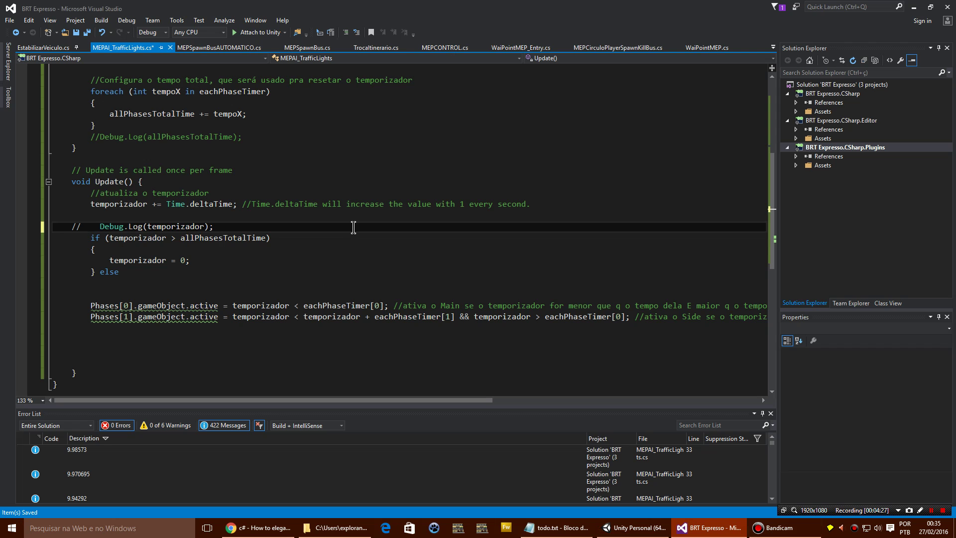
pyautogui.hotkey('ctrl', 's')
pyautogui.hotkey('alt', 'Tab')
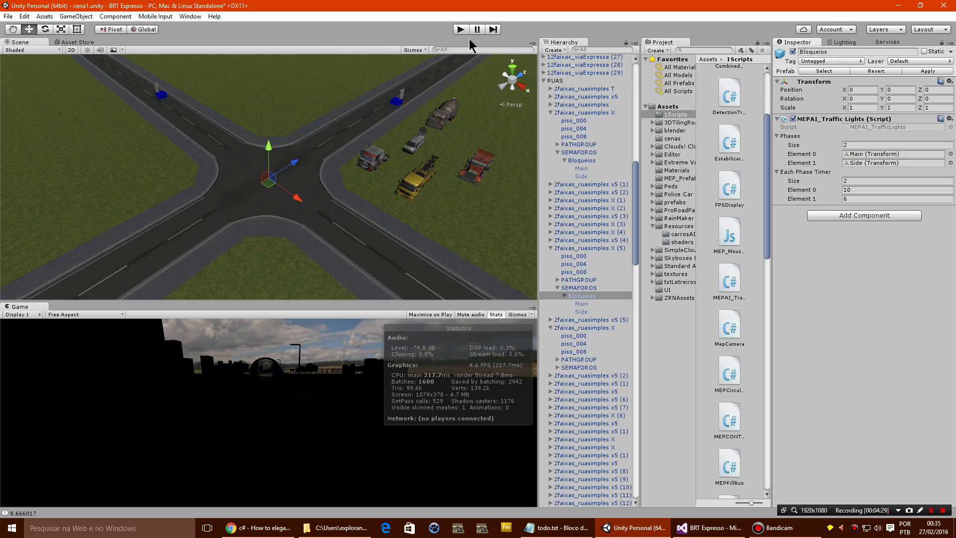
pyautogui.click(464, 31)
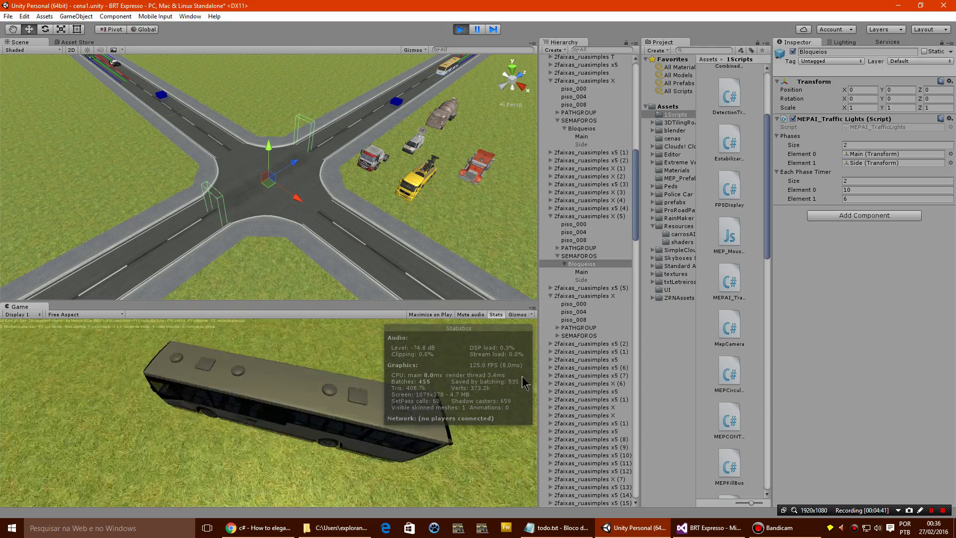
pyautogui.hotkey('alt', 'Tab')
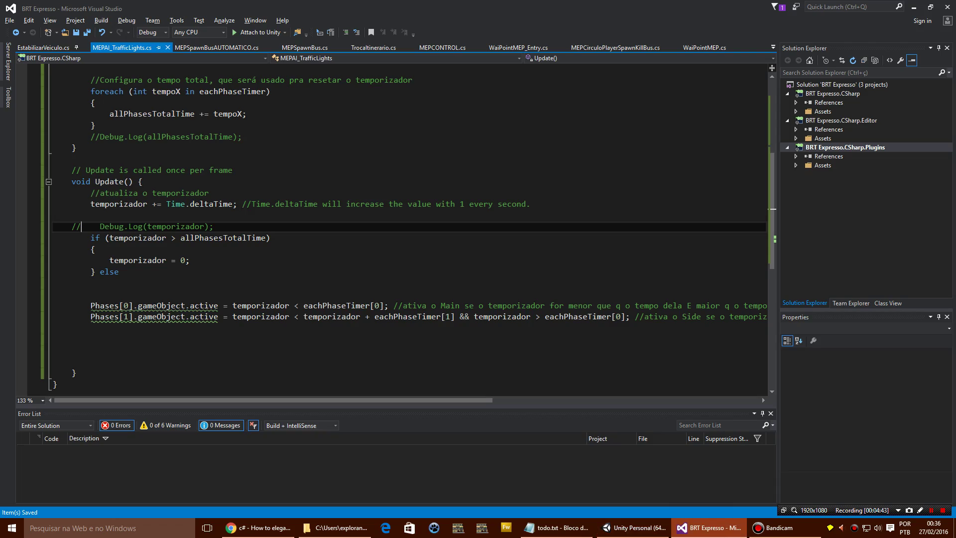
pyautogui.click(686, 534)
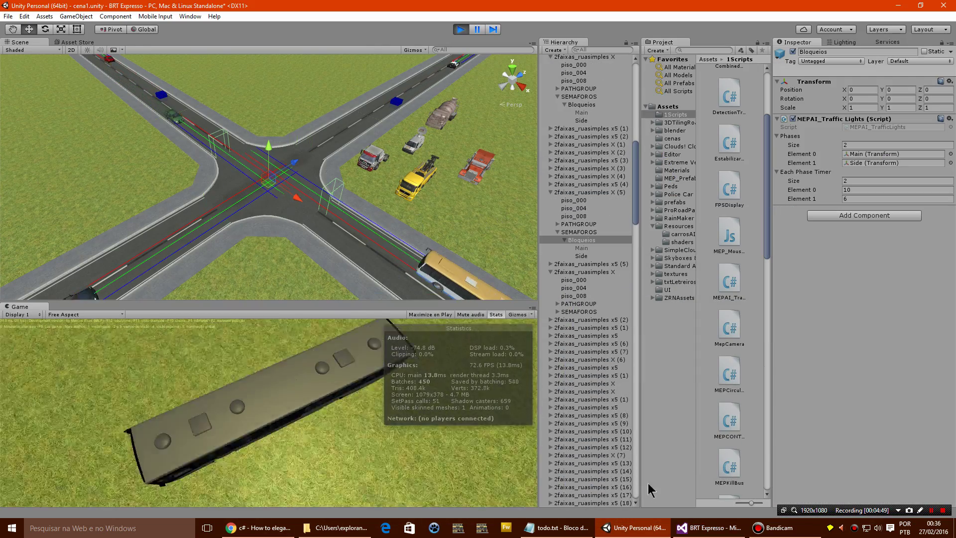
pyautogui.hotkey('alt', 'Tab')
pyautogui.hotkey('alt', 'Tab')
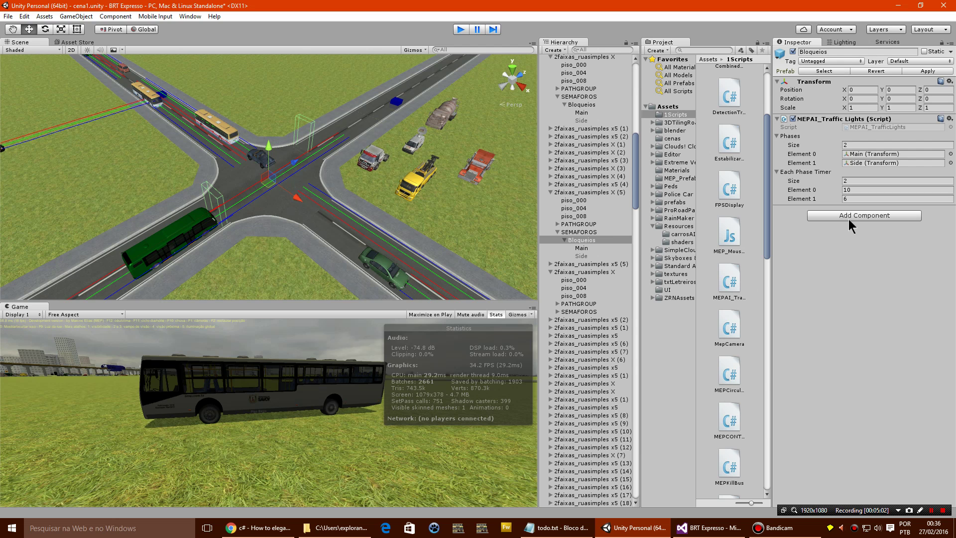
pyautogui.hotkey('ctrl', 'p')
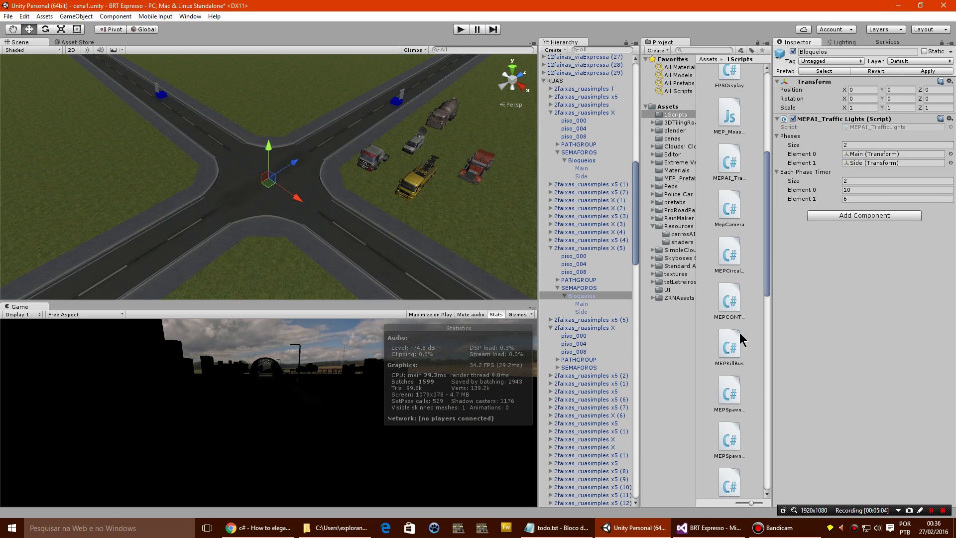
# - Open the MEPSpawnBusAUTOMATICO script from Unity's Project panel
pyautogui.scroll(-3, 744, 333)
pyautogui.scroll(-3, 740, 334)
pyautogui.doubleClick(736, 233)
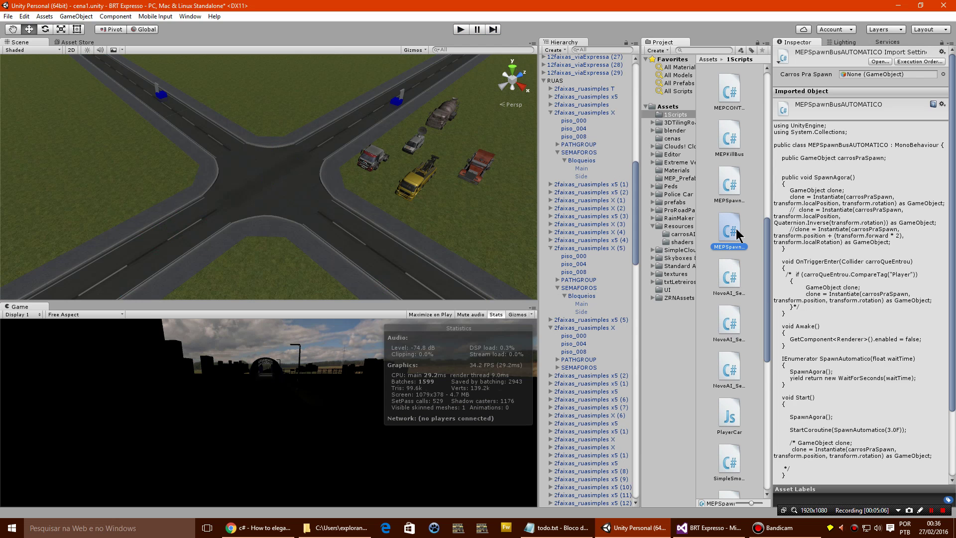
# - Read through MEPSpawnBusAUTOMATICO.cs, including Start's SpawnAgora() and SpawnAutomatico(3.0F) calls
pyautogui.scroll(3, 266, 227)
pyautogui.scroll(-6, 179, 256)
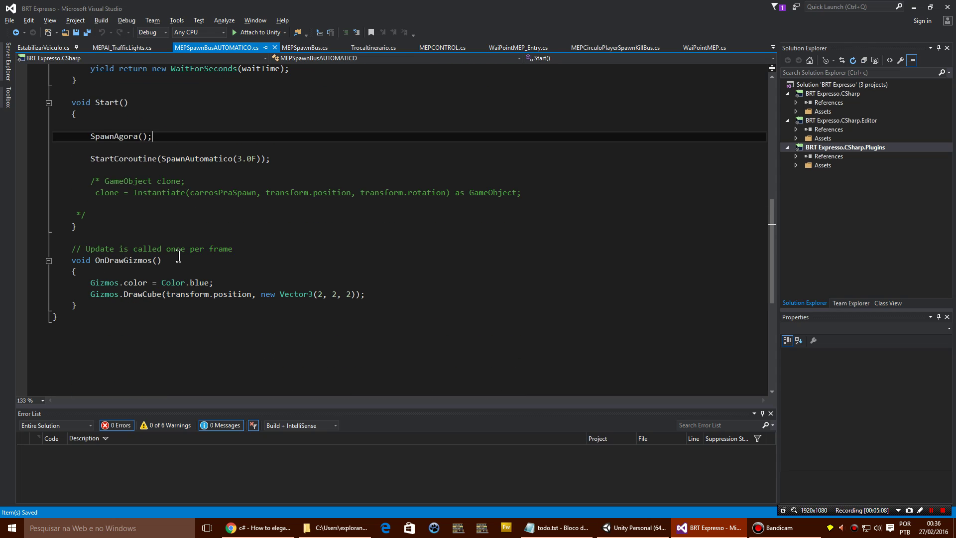
pyautogui.scroll(7, 129, 255)
pyautogui.scroll(1, 178, 284)
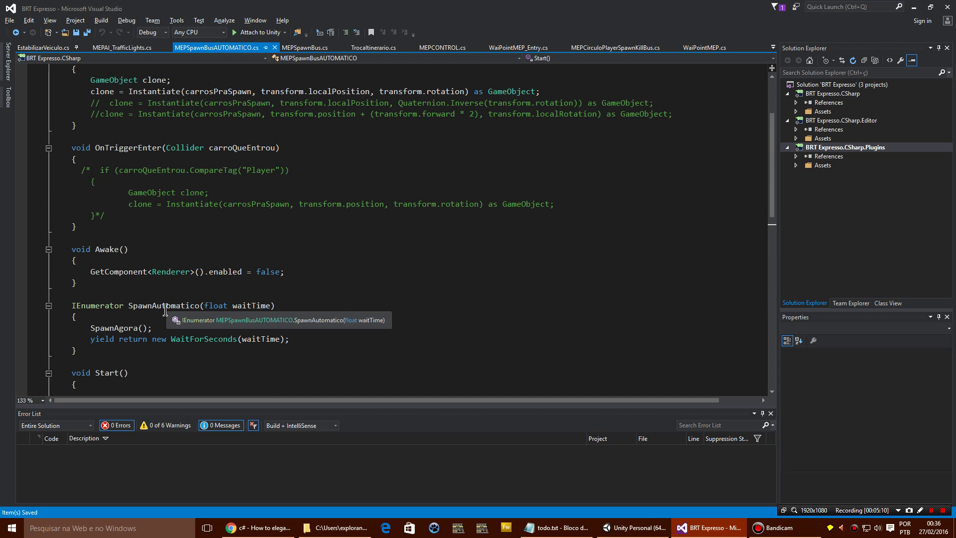
pyautogui.scroll(3, 172, 263)
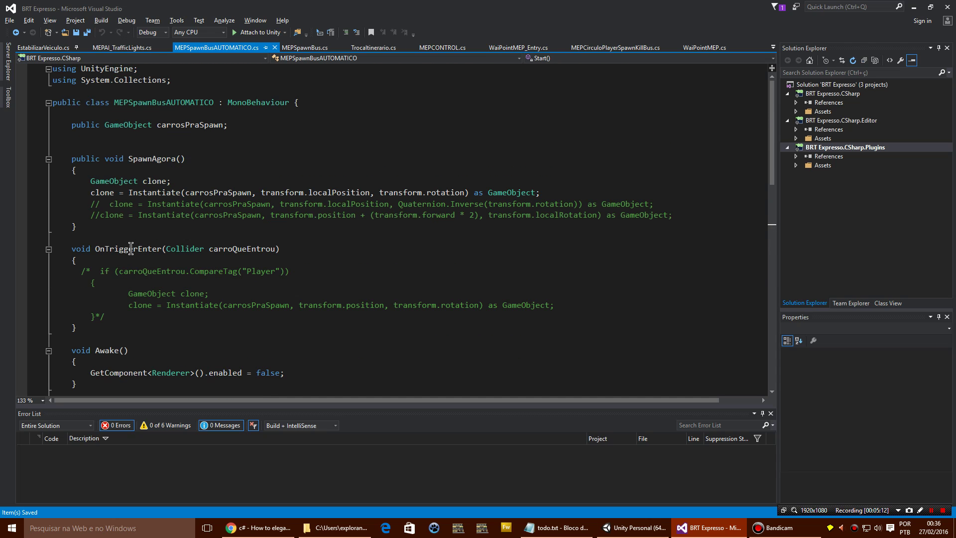
pyautogui.scroll(-4, 173, 251)
pyautogui.scroll(-2, 192, 252)
pyautogui.scroll(-4, 193, 251)
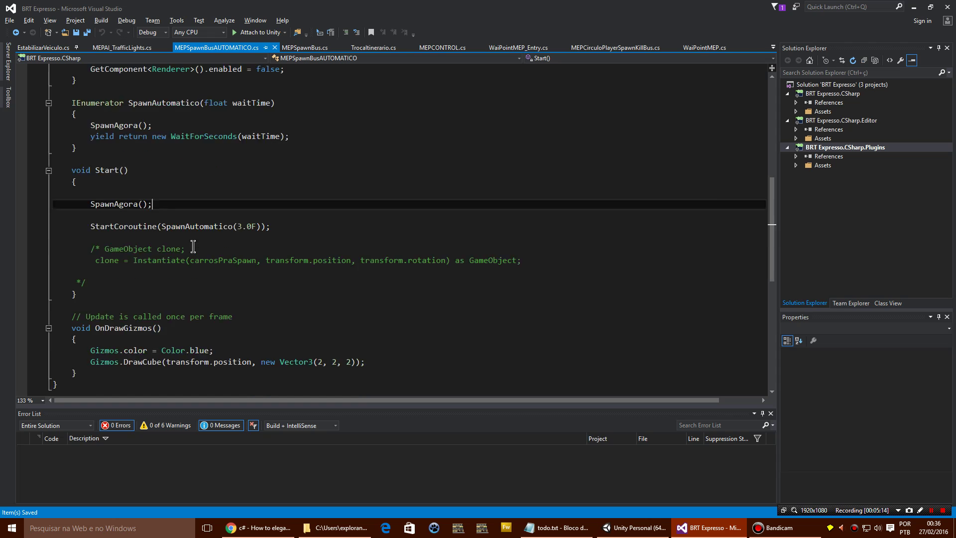
pyautogui.scroll(-3, 199, 180)
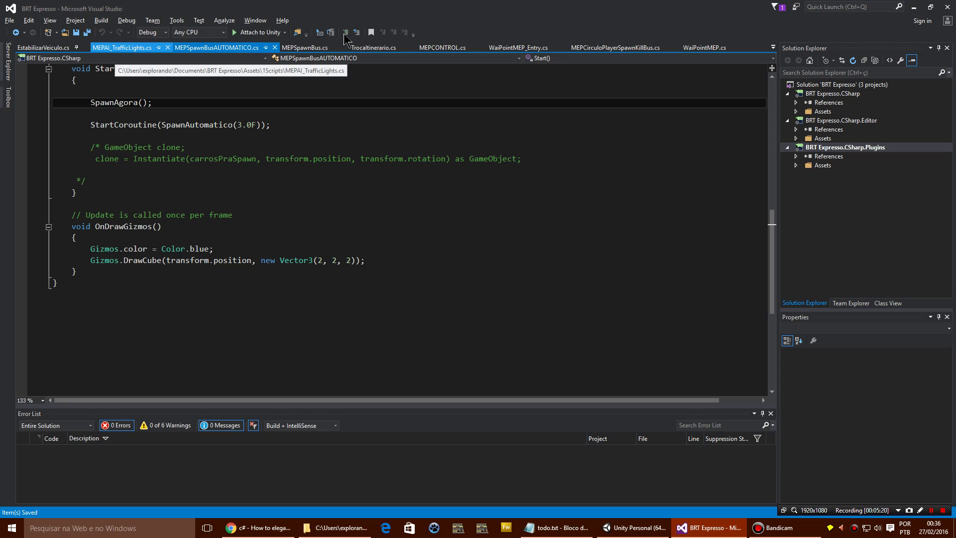
pyautogui.click(773, 47)
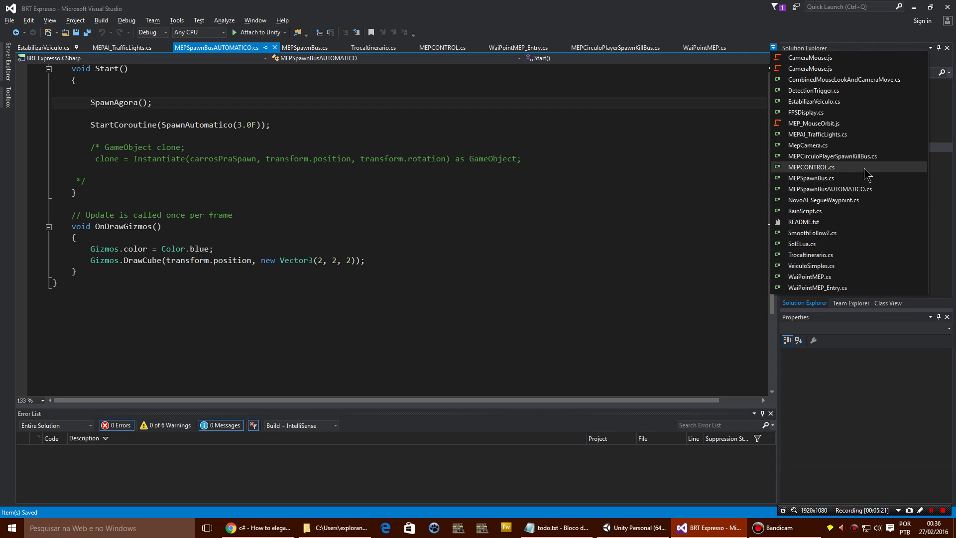
# - Open NovoAI_SegueWaypoint.cs and locate its OnTriggerStay method
pyautogui.click(836, 200)
pyautogui.scroll(7, 345, 173)
pyautogui.scroll(-11, 335, 188)
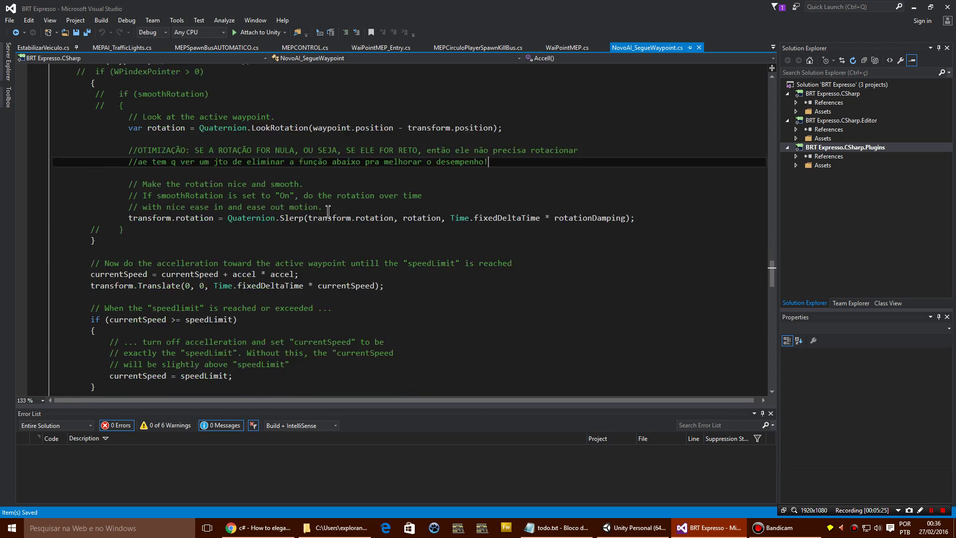
pyautogui.scroll(-10, 326, 213)
pyautogui.scroll(-2, 328, 214)
pyautogui.scroll(2, 329, 214)
pyautogui.scroll(2, 84, 233)
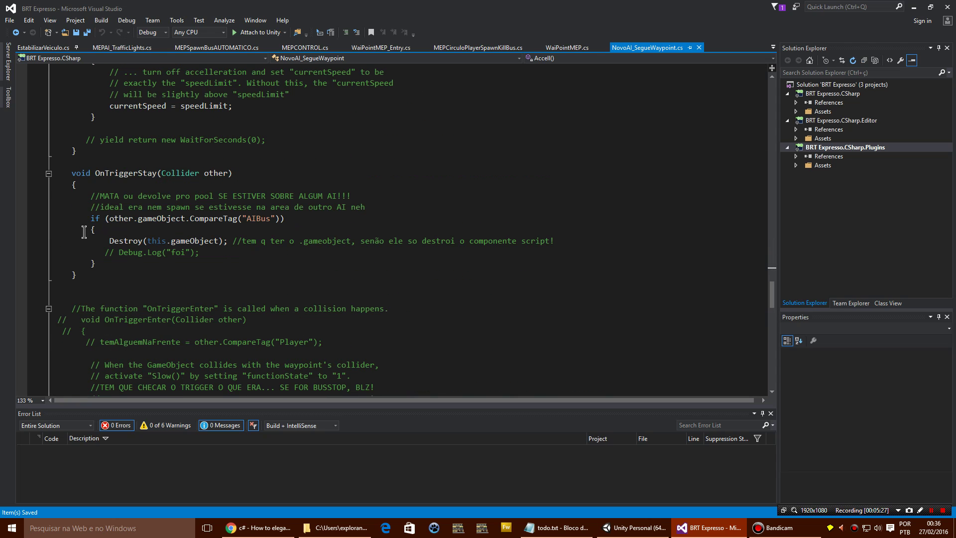
# - Wrap the whole OnTriggerStay method, including its AIBus tag check, in a /* */ block comment
pyautogui.click(84, 196)
pyautogui.click(94, 220)
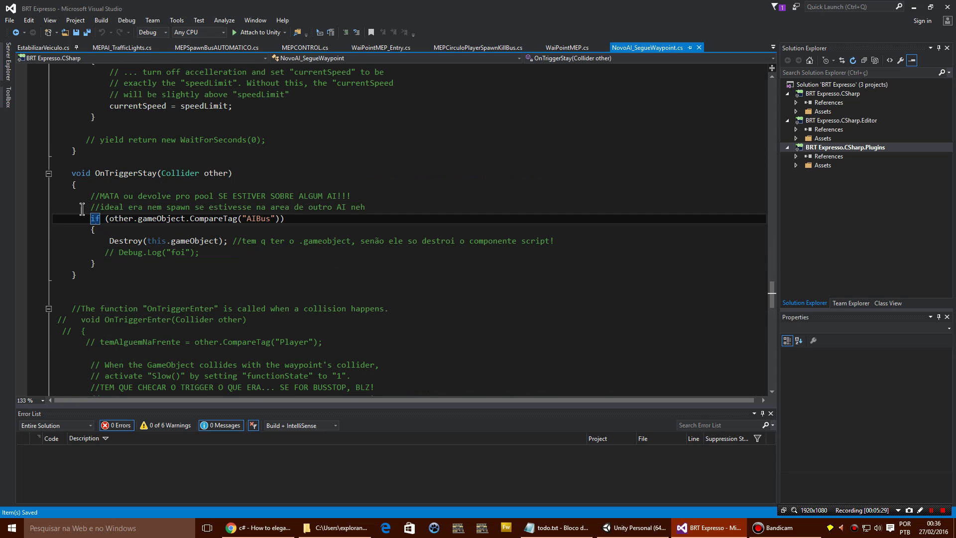
pyautogui.moveTo(82, 219); pyautogui.dragTo(291, 220)
pyautogui.click(144, 259)
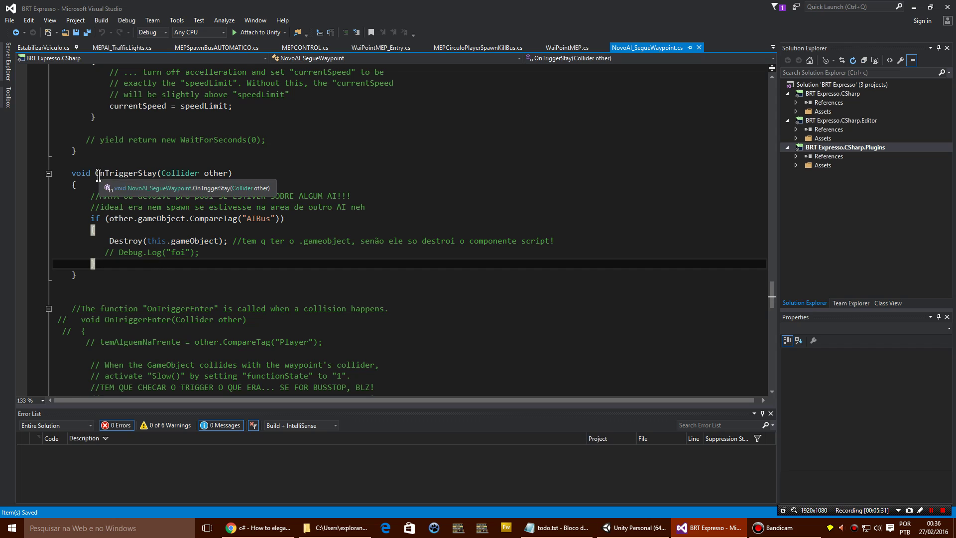
pyautogui.doubleClick(120, 173)
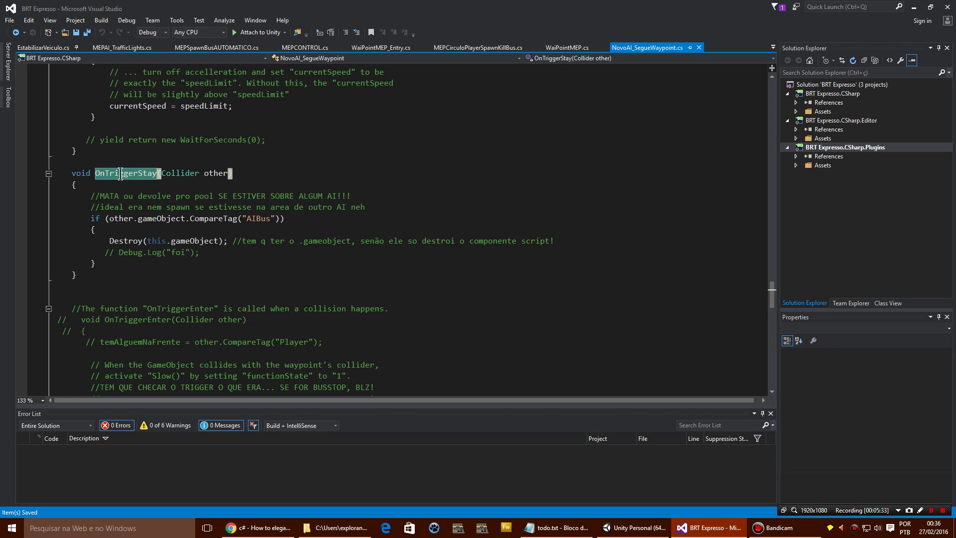
pyautogui.click(67, 173)
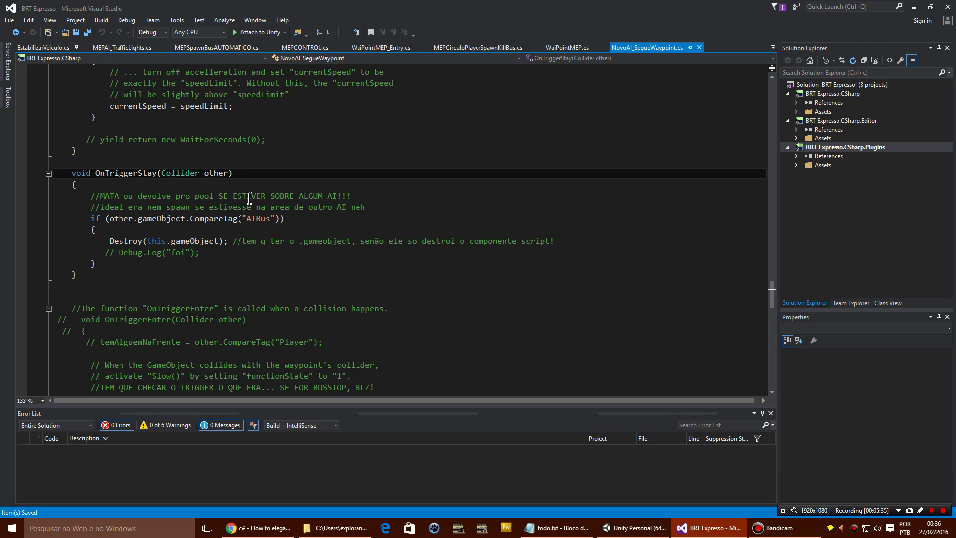
pyautogui.write('/*')
pyautogui.click(193, 272)
pyautogui.write('*/')
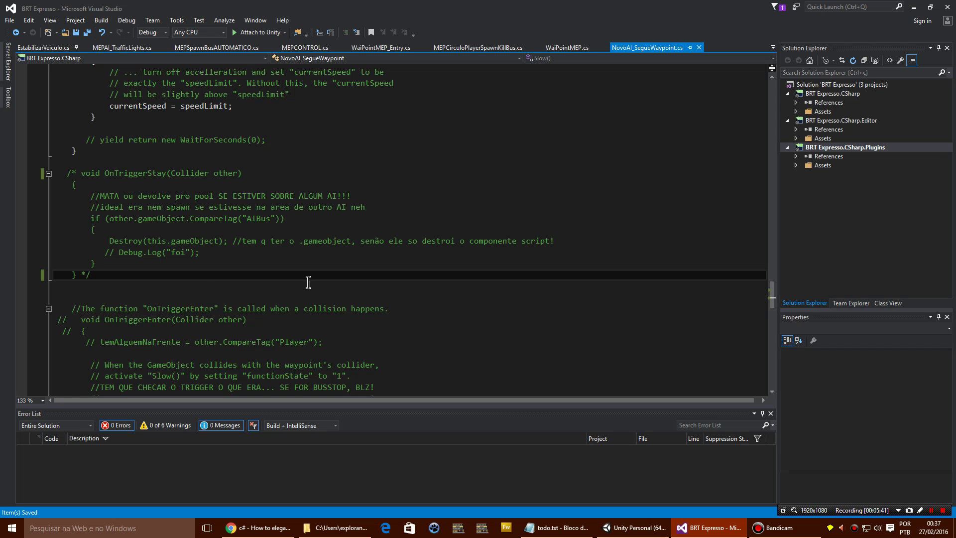
# - Recheck the commented if block, then switch back to Unity to test
pyautogui.hotkey('alt', 'Tab')
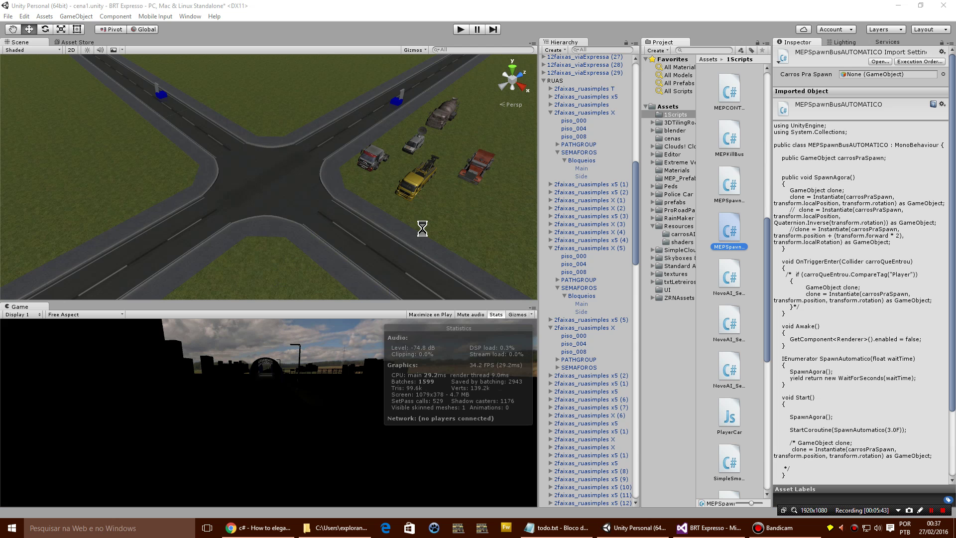
pyautogui.hotkey('alt', 'Tab')
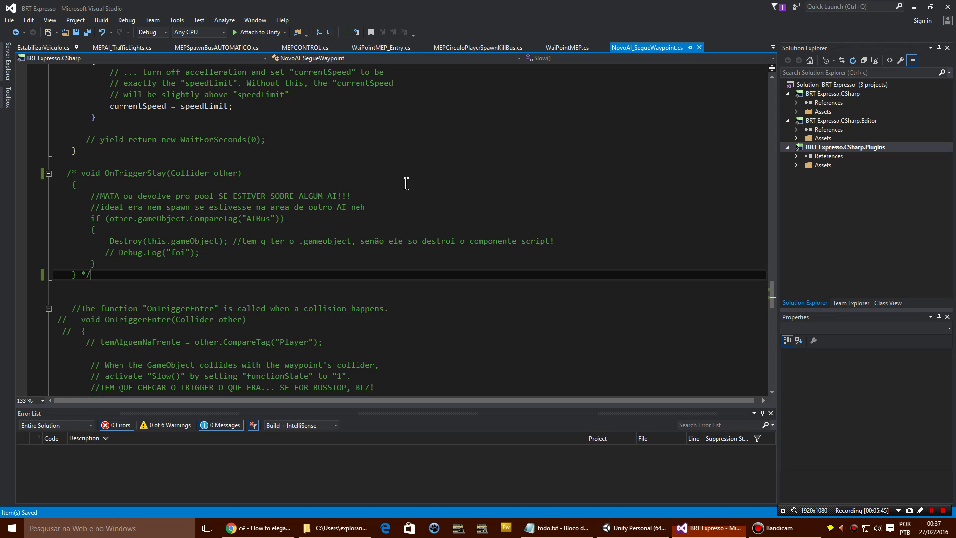
pyautogui.click(139, 229)
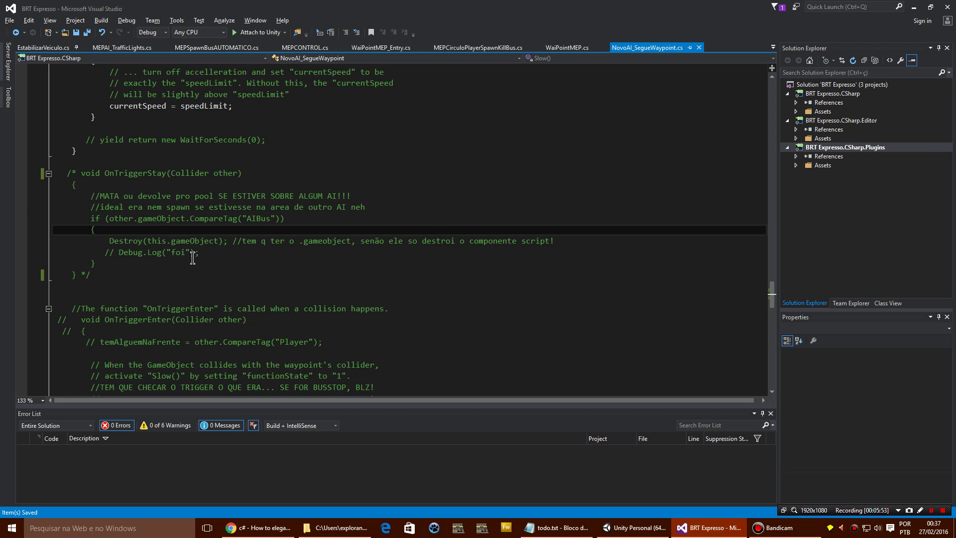
pyautogui.hotkey('alt', 'Tab')
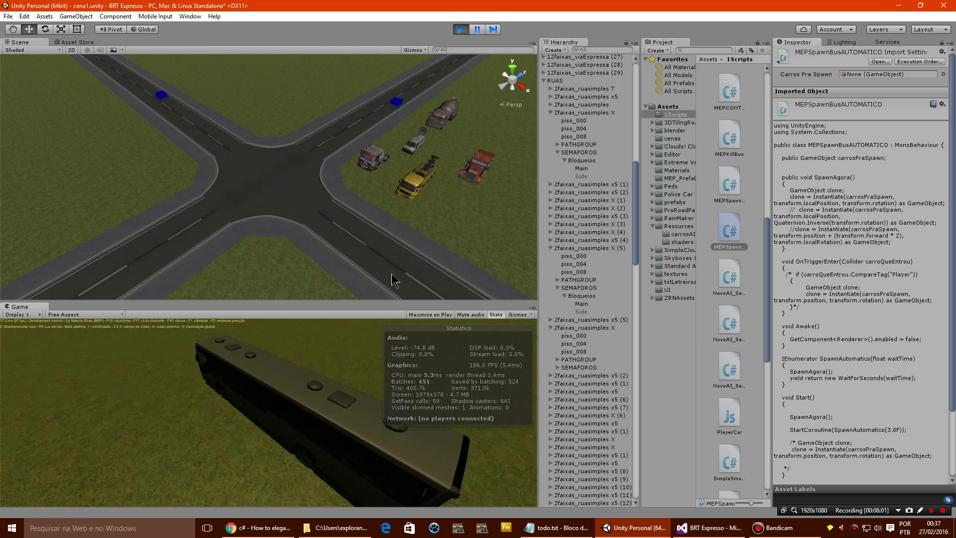
# - View the playing intersection from a low angle and select Bloqueios, showing phase timers 10 and 6
pyautogui.scroll(-1, 349, 203)
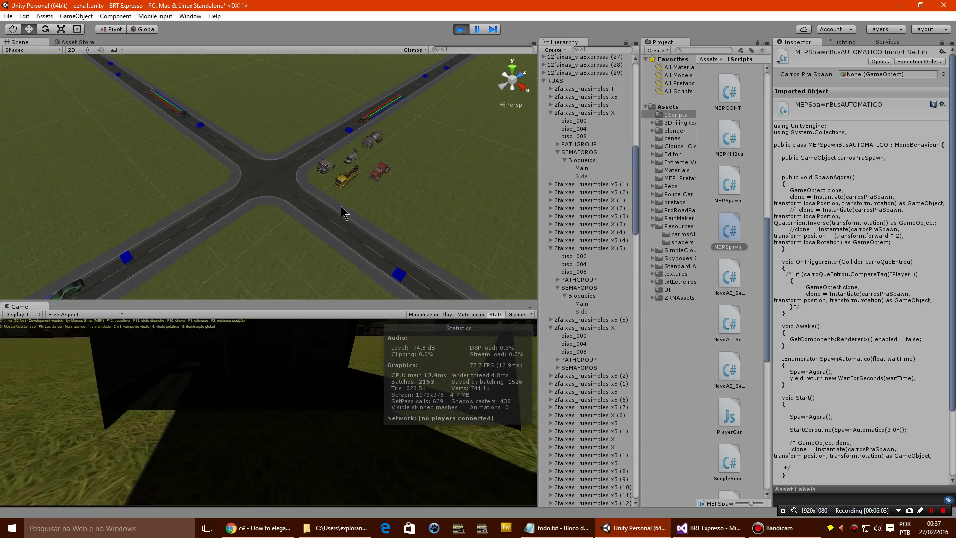
pyautogui.scroll(-1, 337, 210)
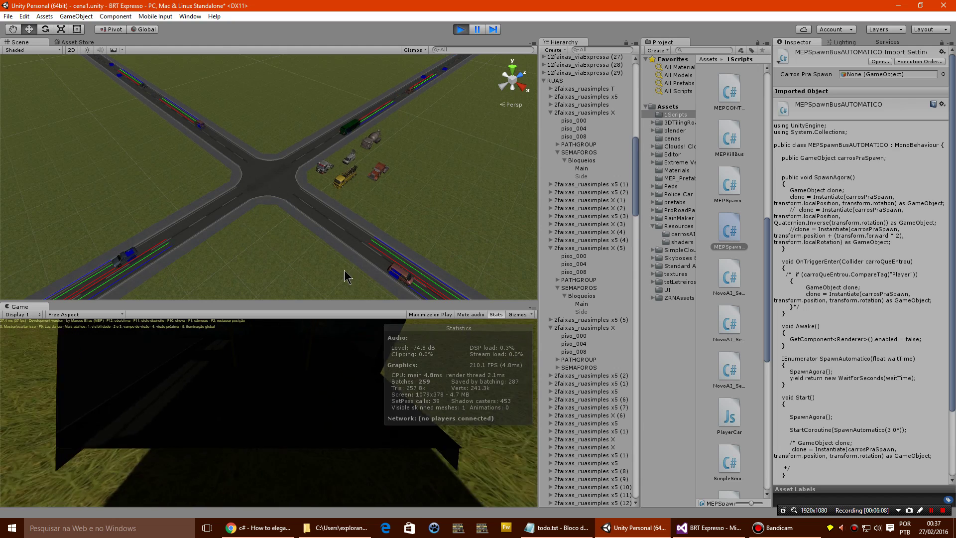
pyautogui.moveTo(290, 259)
pyautogui.keyDown('alt'); pyautogui.mouseDown()
pyautogui.moveTo(338, 161)
pyautogui.moveTo(169, 305)
pyautogui.mouseUp(); pyautogui.keyUp('alt')
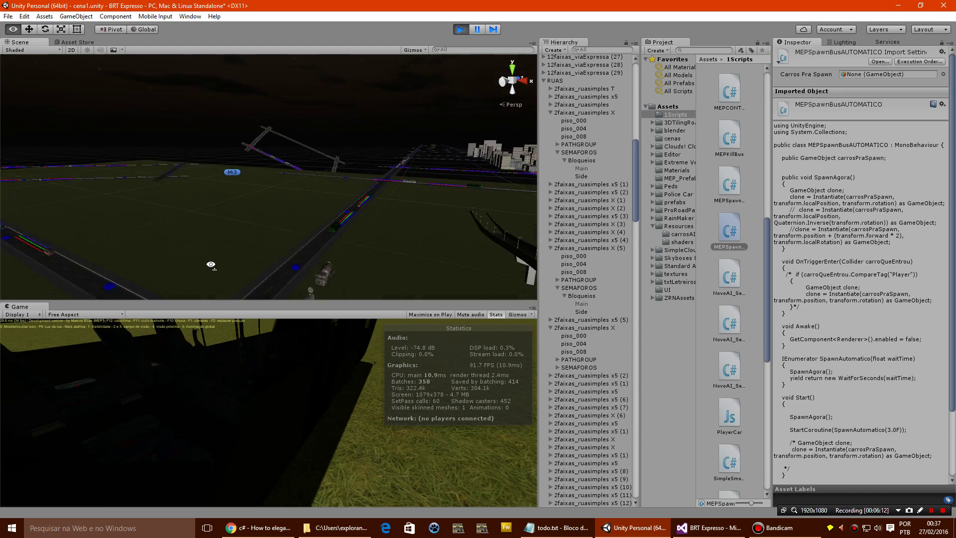
pyautogui.scroll(5, 293, 210)
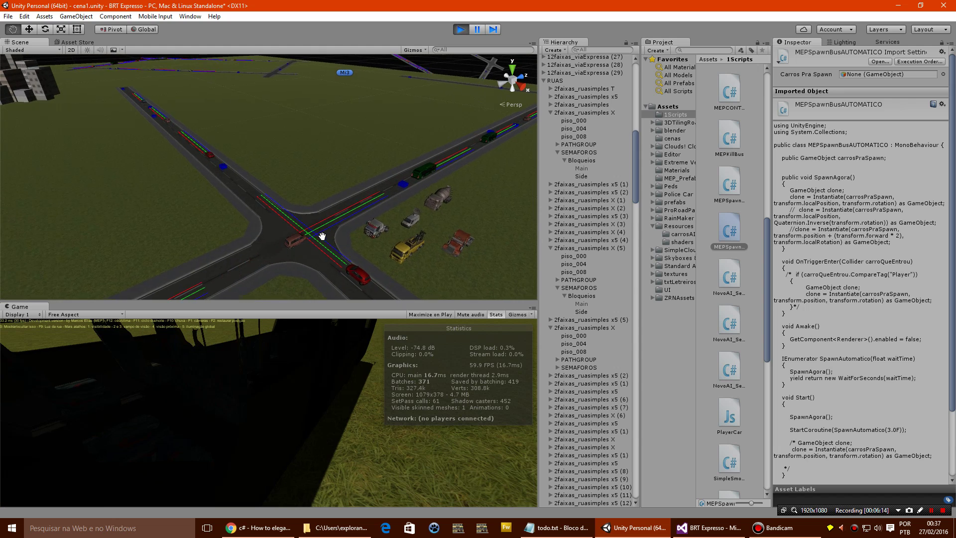
pyautogui.scroll(5, 292, 210)
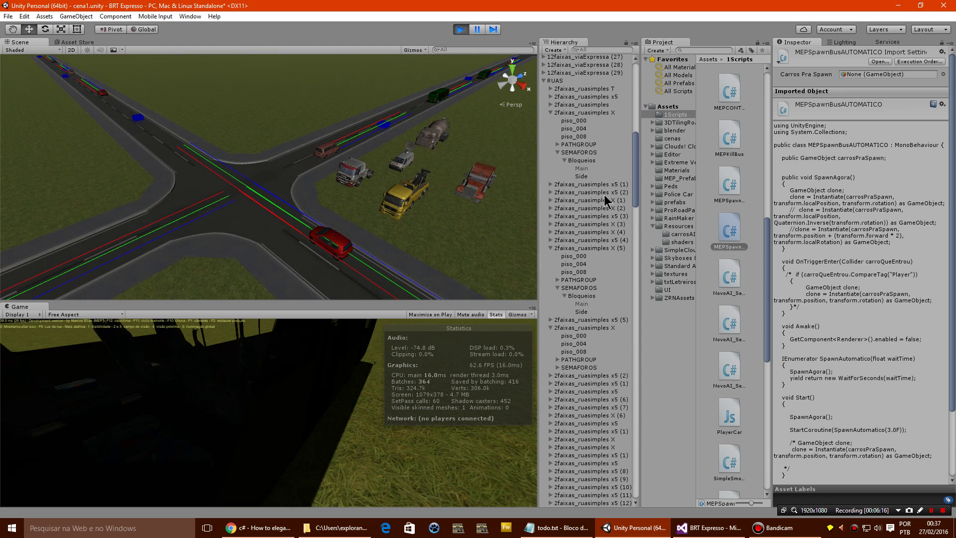
pyautogui.click(582, 160)
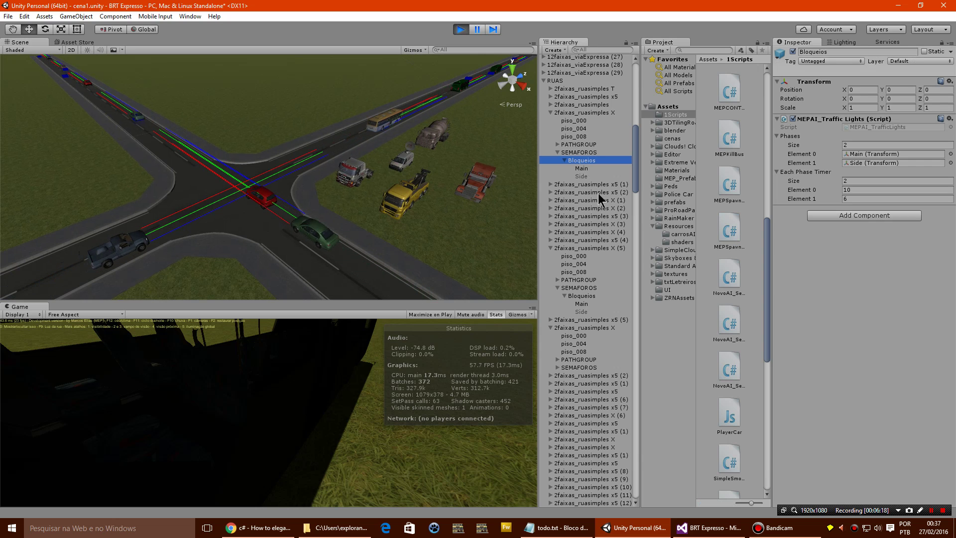
# - Select the other Bloqueios blocker and frame it in the Scene view
pyautogui.click(582, 296)
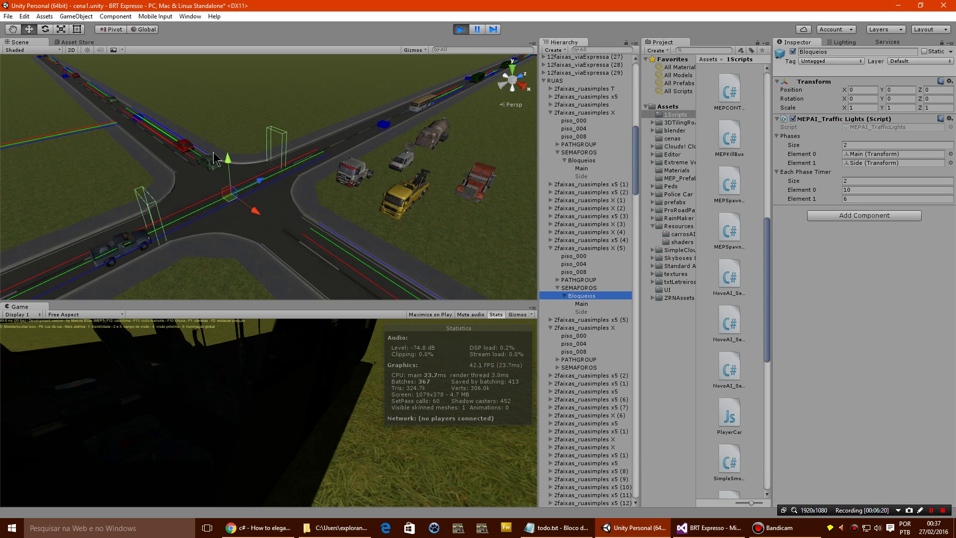
pyautogui.press('f')
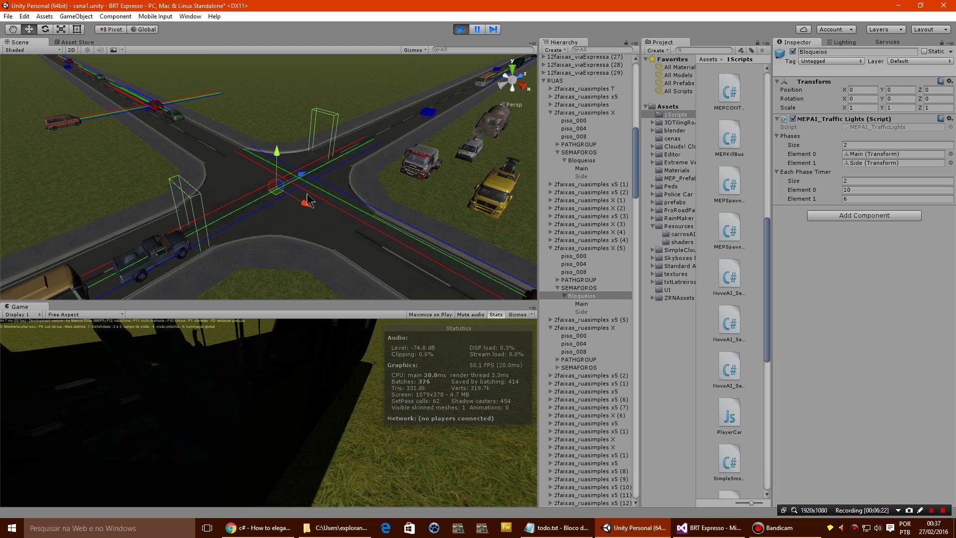
pyautogui.keyDown('alt'); pyautogui.moveTo(324, 223); pyautogui.dragTo(321, 225); pyautogui.keyUp('alt')
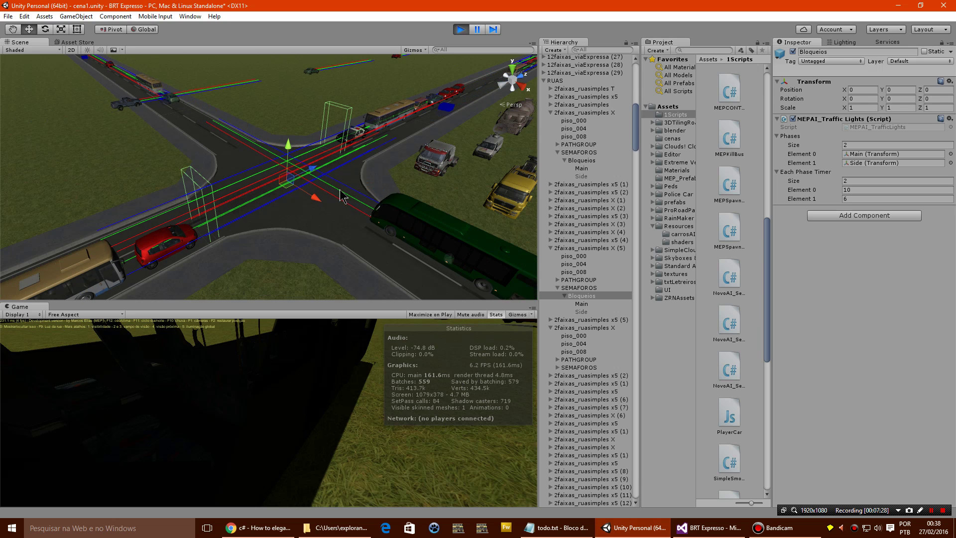
# - Zoom and orbit to view the queued traffic at the intersection, then open the Window menu
pyautogui.scroll(-2, 333, 240)
pyautogui.moveTo(333, 240); pyautogui.dragTo(151, 160, button='right')
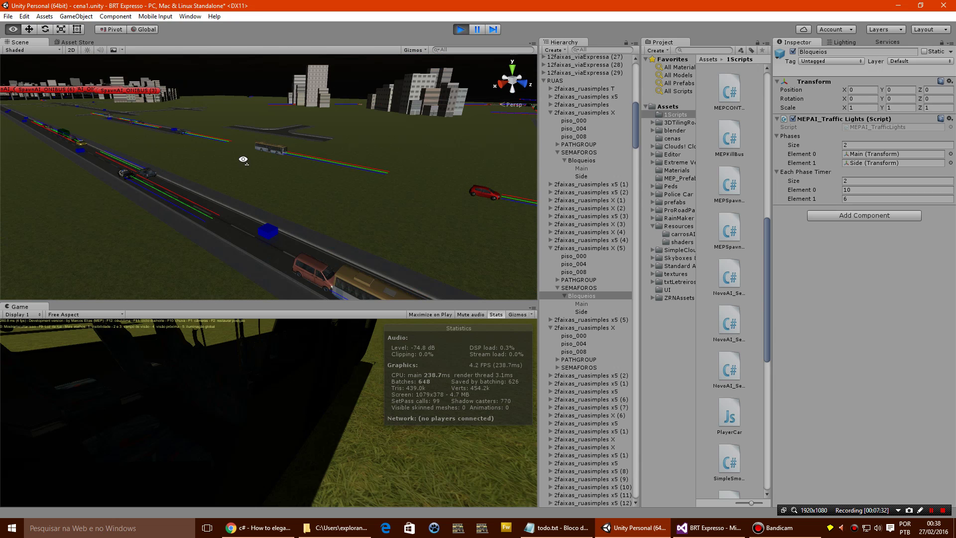
pyautogui.moveTo(355, 156); pyautogui.dragTo(463, 371, button='right')
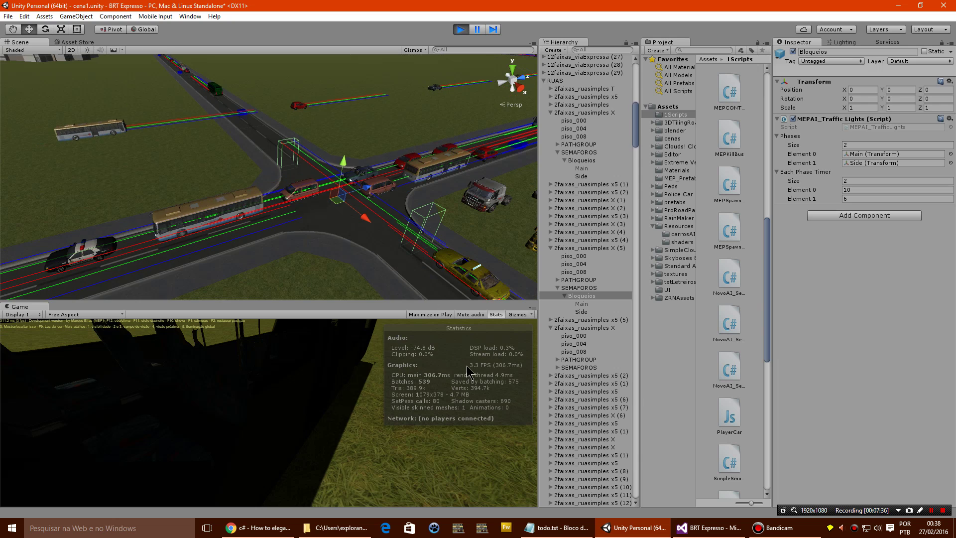
pyautogui.click(190, 17)
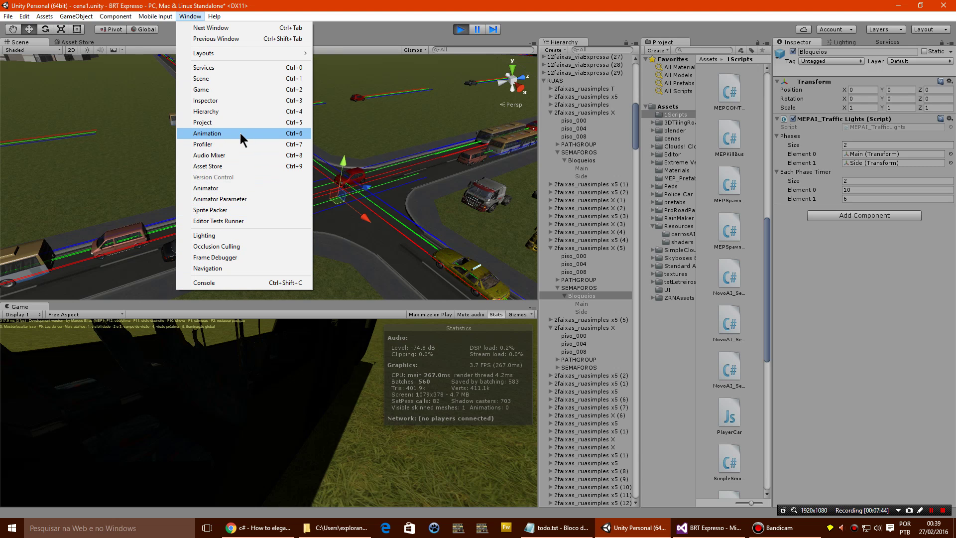
pyautogui.click(218, 148)
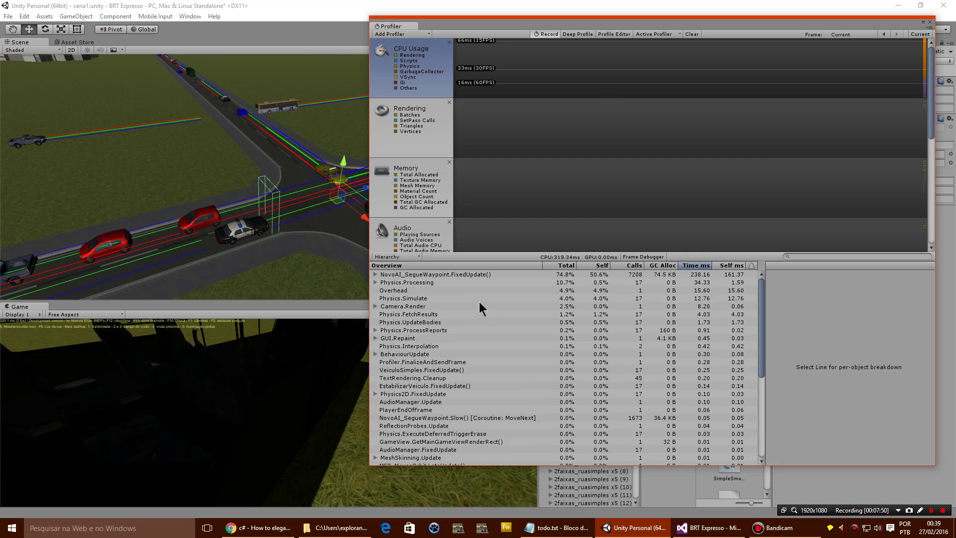
pyautogui.click(479, 274)
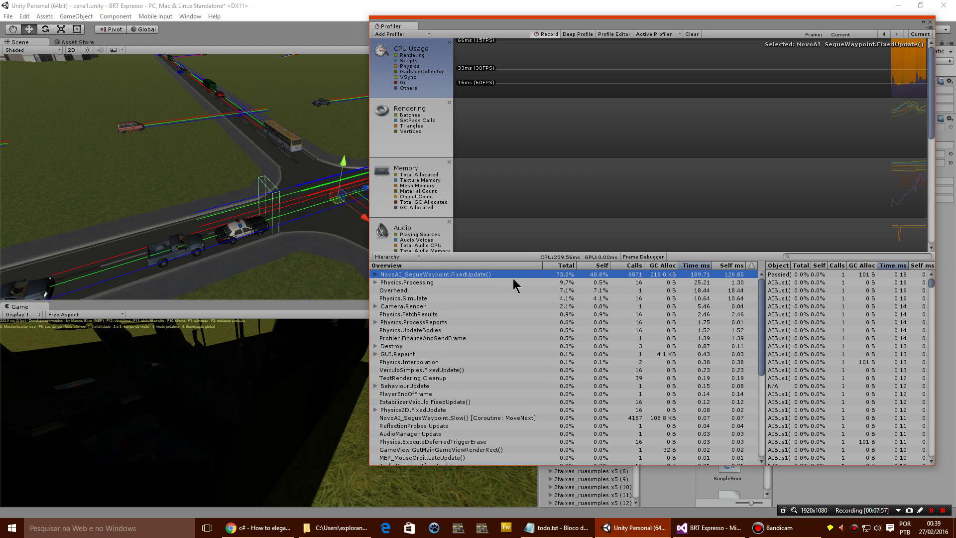
pyautogui.click(399, 291)
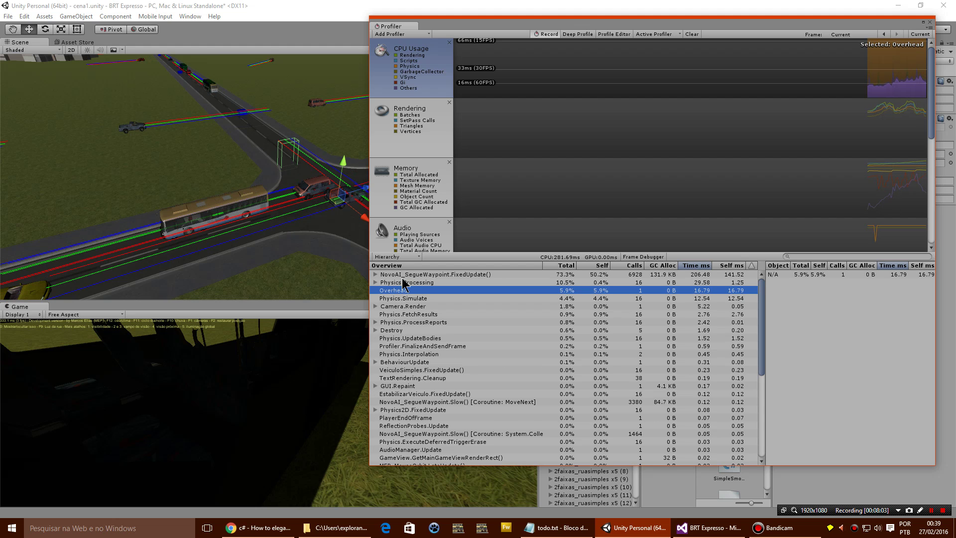
pyautogui.click(380, 281)
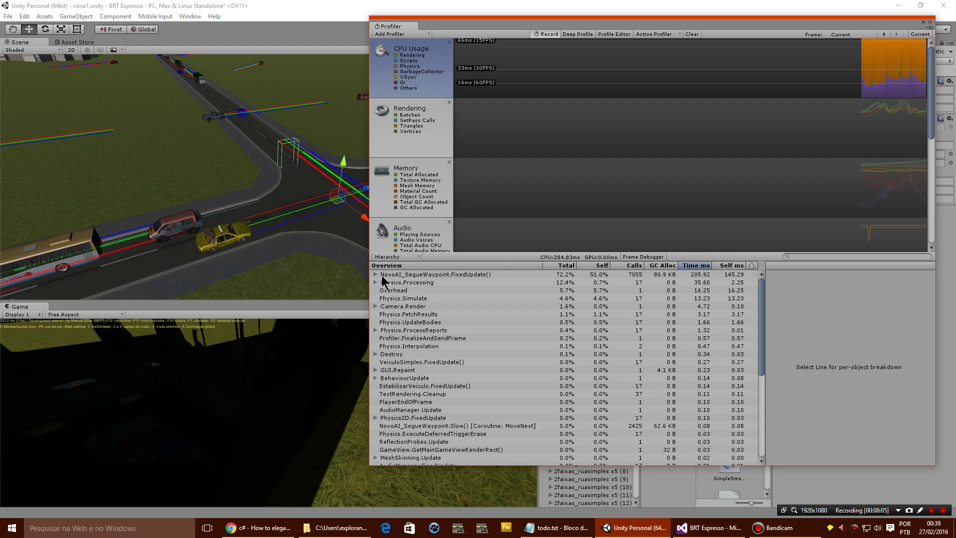
pyautogui.click(376, 274)
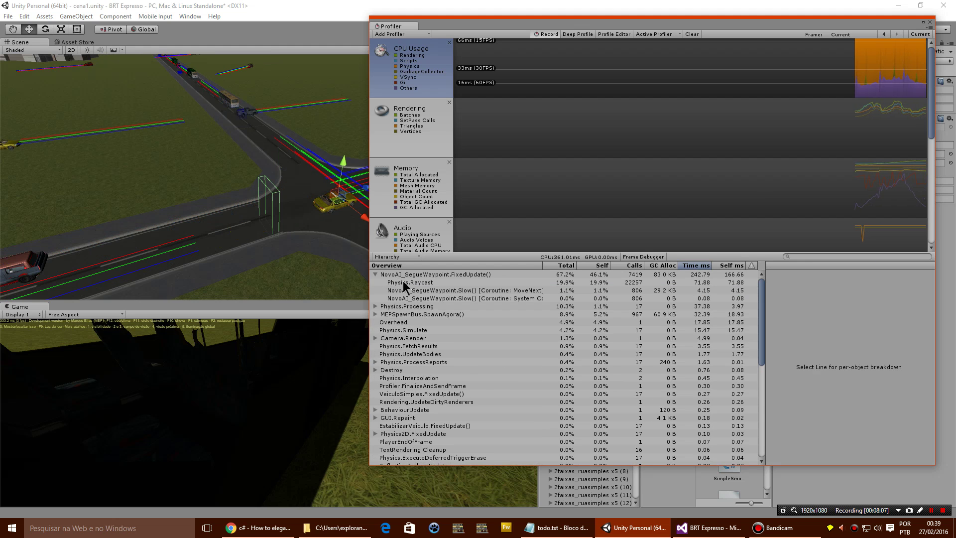
pyautogui.click(444, 283)
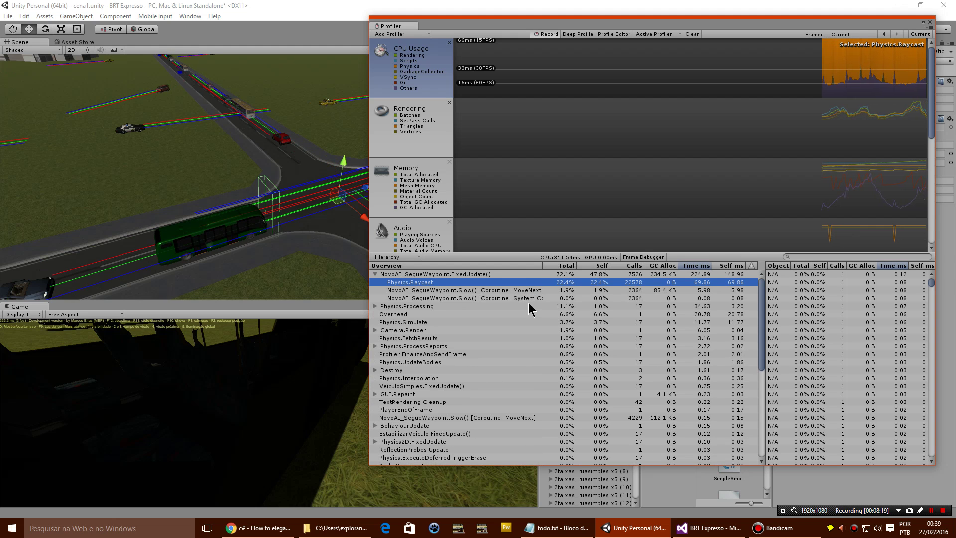
pyautogui.click(504, 298)
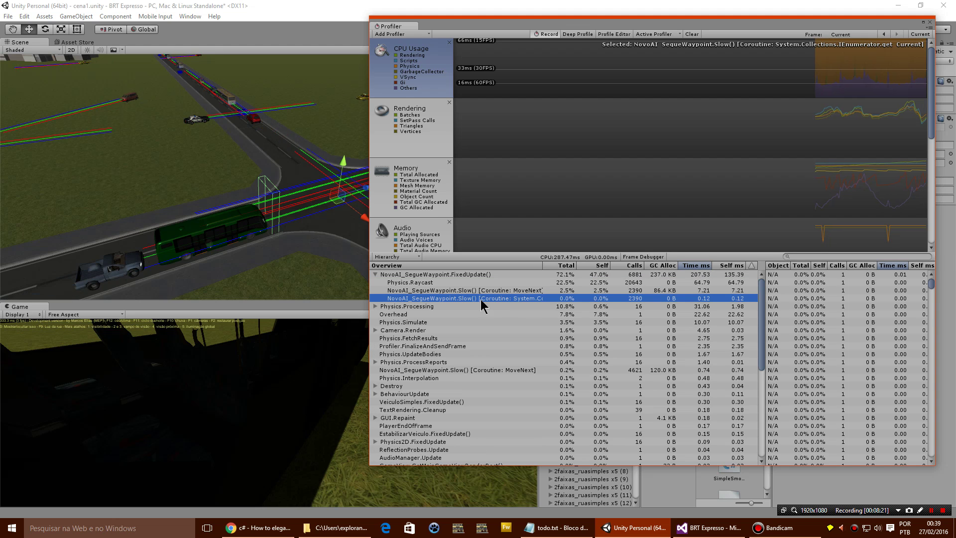
pyautogui.click(466, 292)
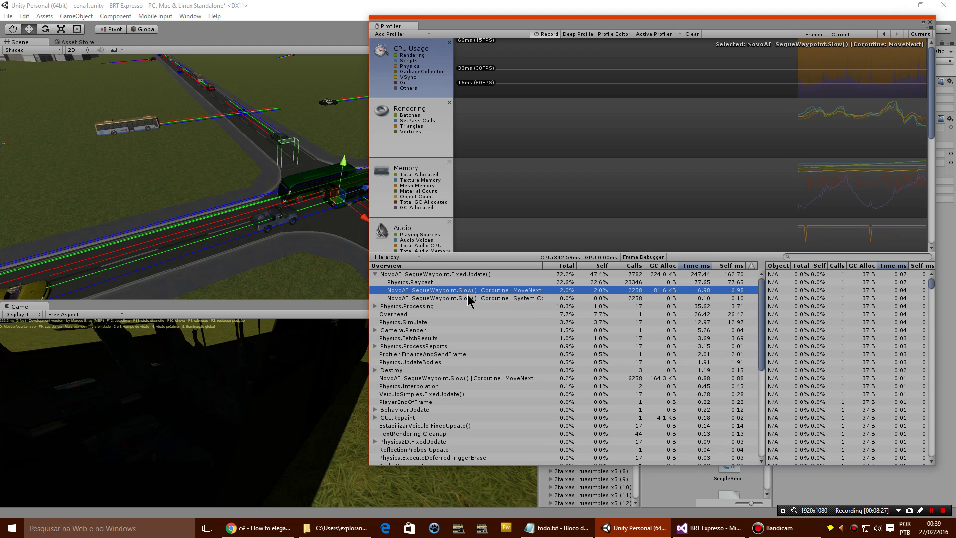
pyautogui.click(456, 284)
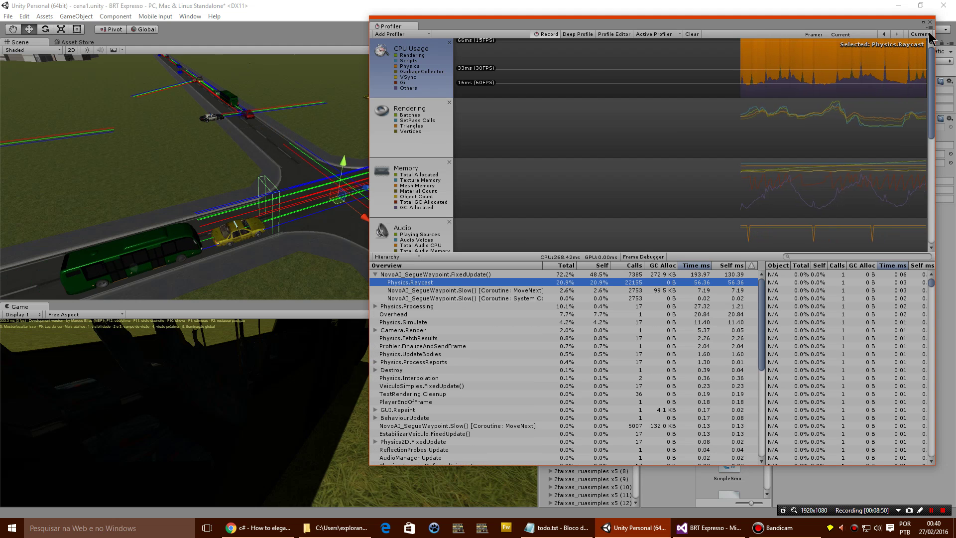
pyautogui.press('Down')
pyautogui.press('Down')
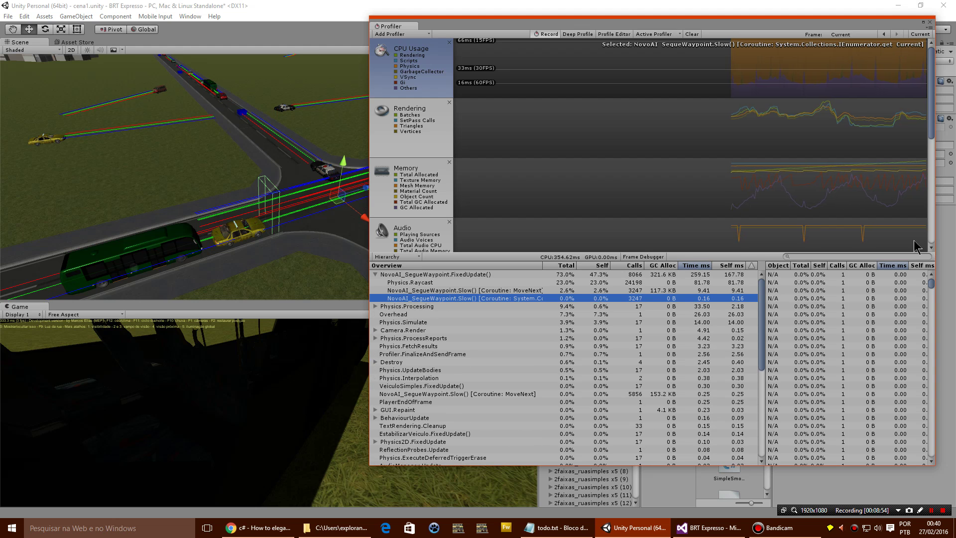
pyautogui.click(929, 23)
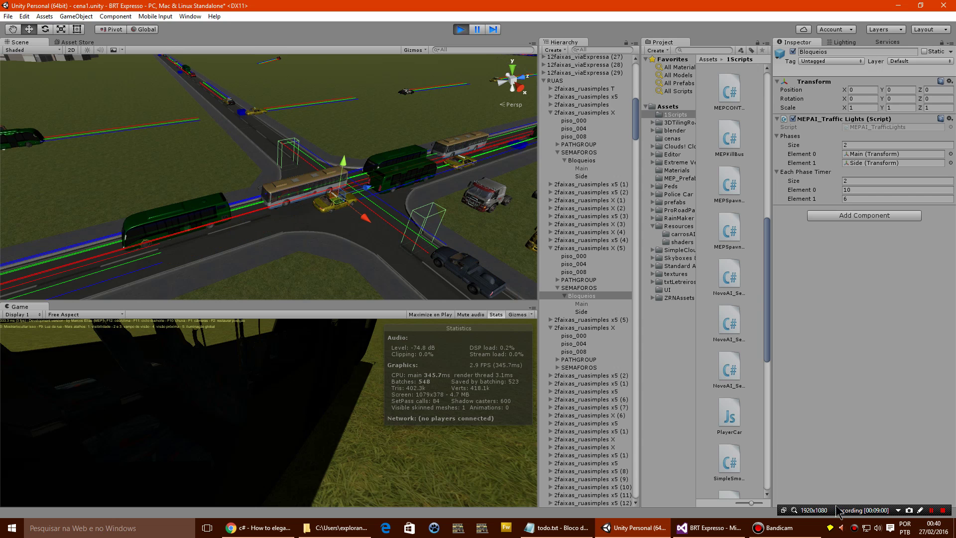
# - Launch the build at 1920 x 1080 with Fantastic sem vsync quality
pyautogui.click(931, 509)
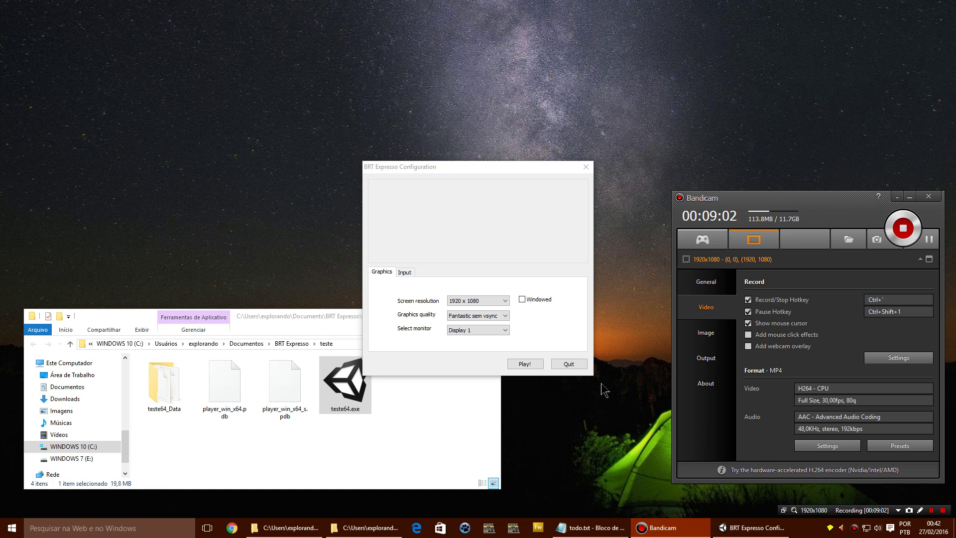
pyautogui.click(531, 363)
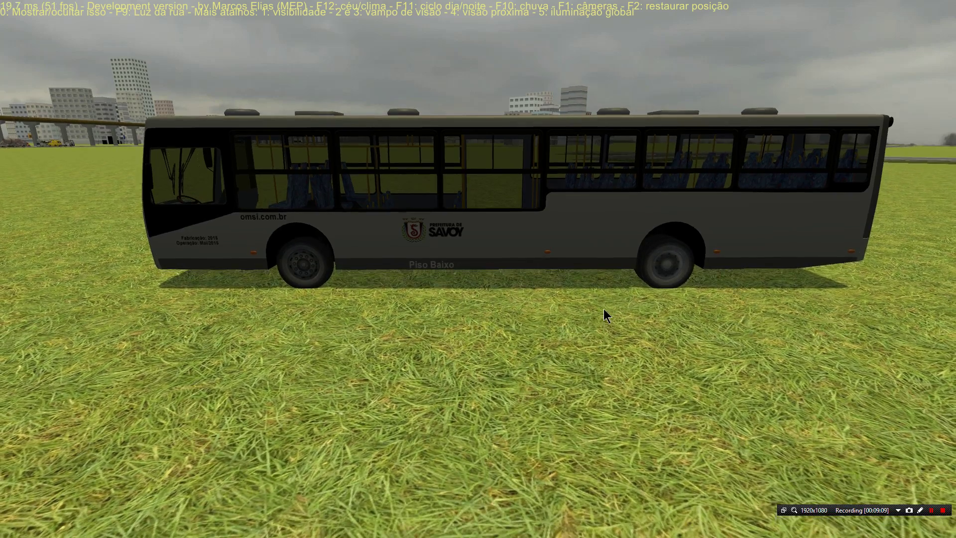
# - Switch to the F2 rear camera and drive the bus forward onto the road toward the intersection
pyautogui.moveTo(603, 308)
pyautogui.mouseDown()
pyautogui.moveTo(452, 297)
pyautogui.moveTo(427, 343)
pyautogui.moveTo(370, 306)
pyautogui.mouseUp()
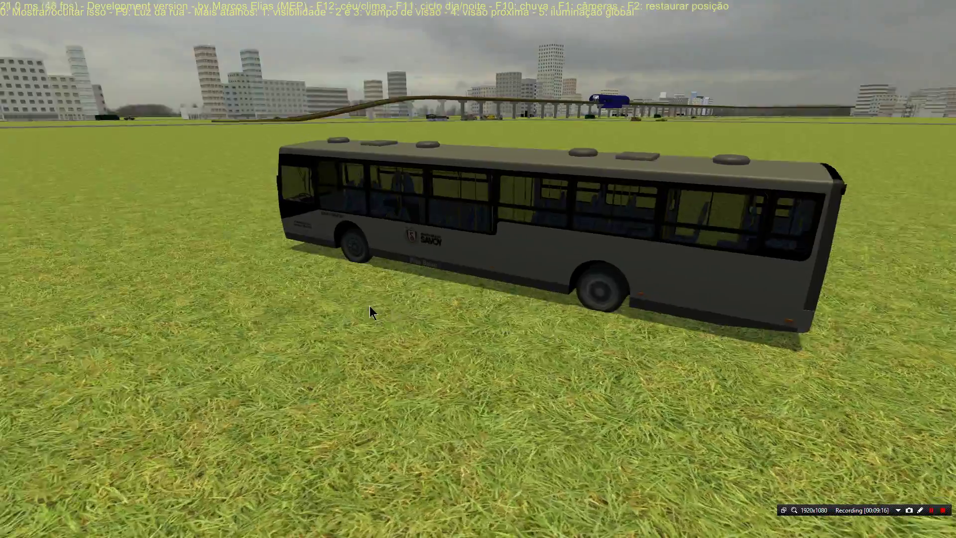
pyautogui.press('F2')
pyautogui.moveTo(380, 334)
pyautogui.mouseDown()
pyautogui.moveTo(383, 360)
pyautogui.moveTo(310, 331)
pyautogui.moveTo(322, 335)
pyautogui.mouseUp()
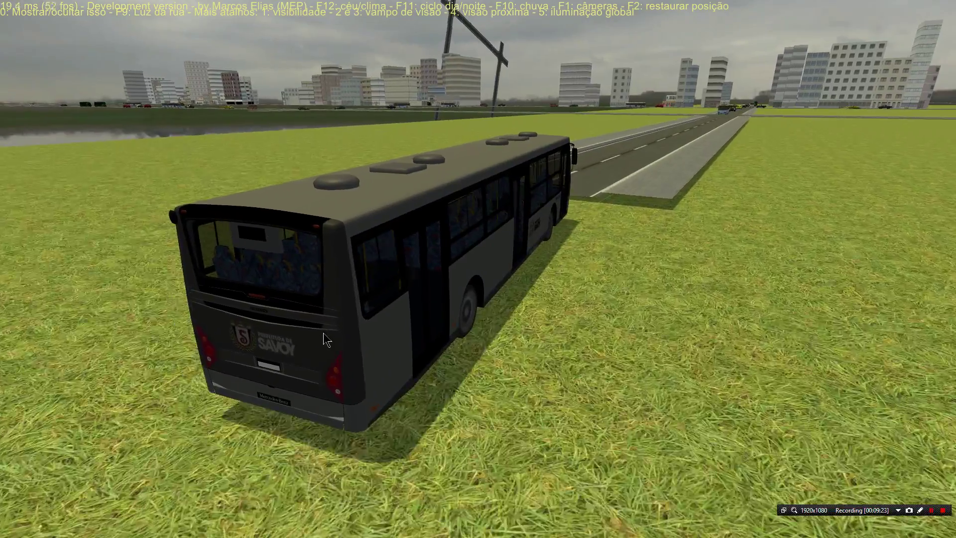
pyautogui.press('Up')
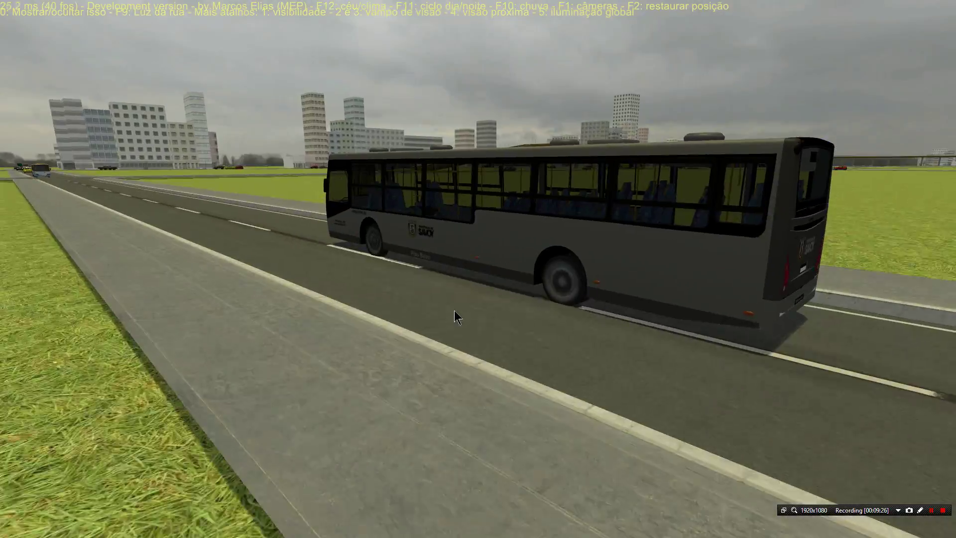
pyautogui.moveTo(454, 310)
pyautogui.mouseDown()
pyautogui.moveTo(393, 302)
pyautogui.moveTo(373, 347)
pyautogui.mouseUp()
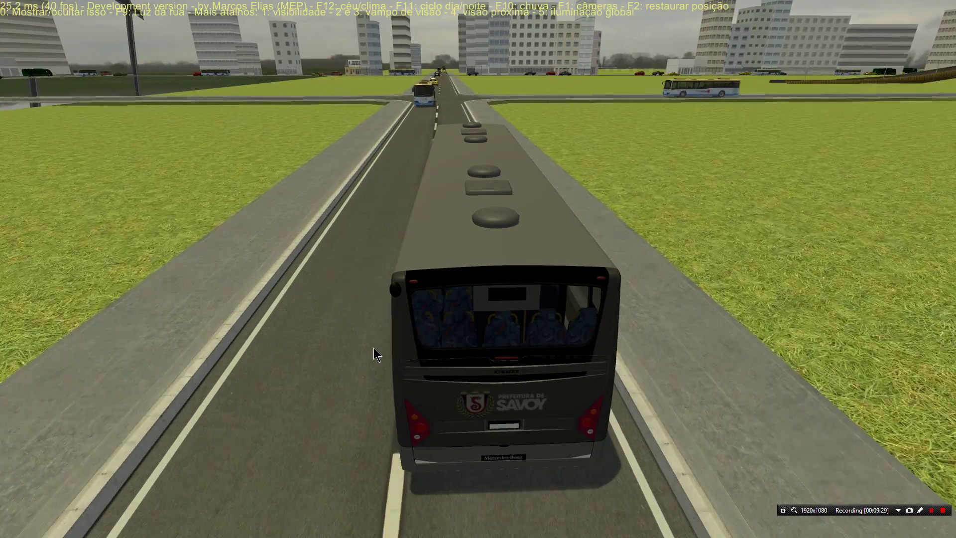
pyautogui.moveTo(374, 348)
pyautogui.mouseDown()
pyautogui.moveTo(308, 358)
pyautogui.moveTo(422, 340)
pyautogui.moveTo(369, 360)
pyautogui.mouseUp()
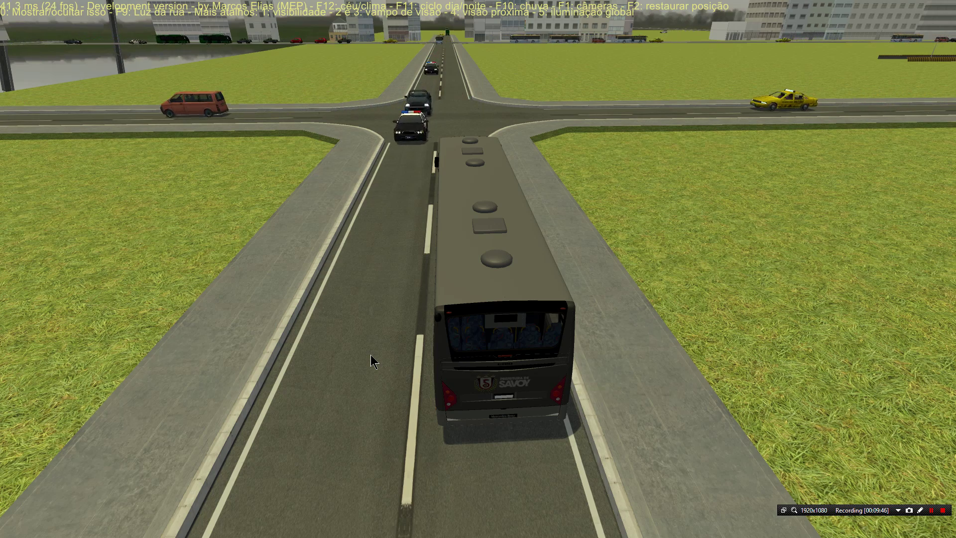
pyautogui.moveTo(370, 354); pyautogui.dragTo(280, 322)
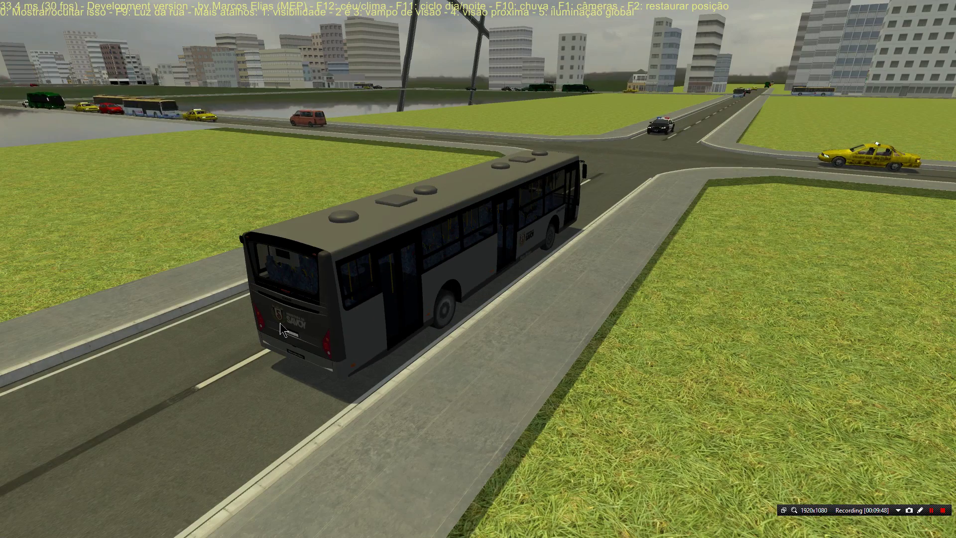
# - Drive through the intersection with the camera swung to the bus's side, then exit to the desktop
pyautogui.moveTo(258, 322)
pyautogui.mouseDown()
pyautogui.moveTo(455, 311)
pyautogui.moveTo(443, 346)
pyautogui.moveTo(392, 348)
pyautogui.moveTo(674, 323)
pyautogui.moveTo(712, 307)
pyautogui.mouseUp()
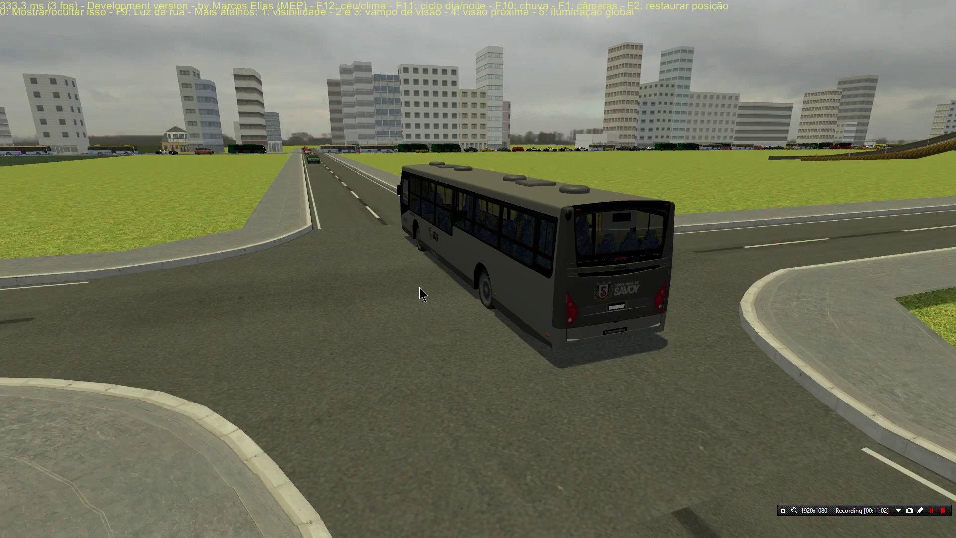
pyautogui.moveTo(419, 287); pyautogui.dragTo(103, 324)
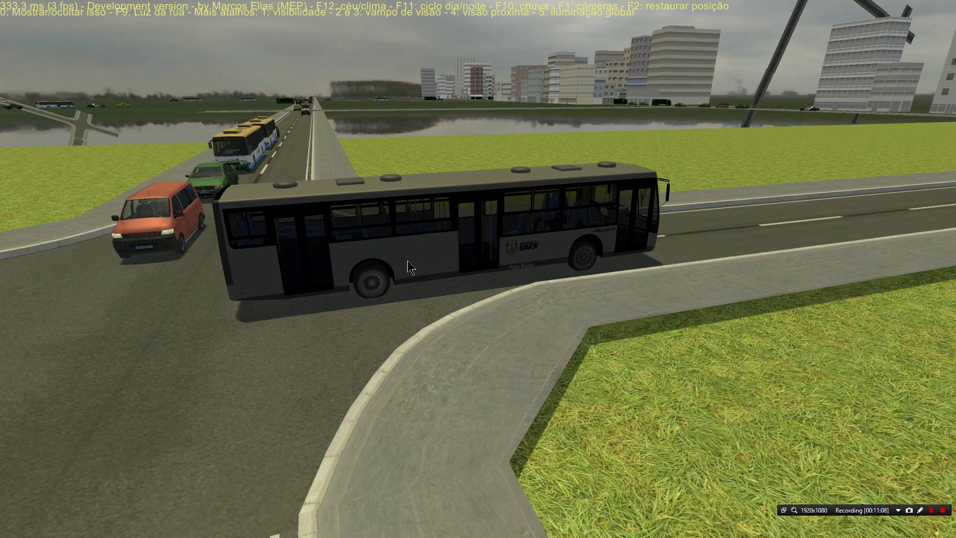
pyautogui.hotkey('alt', 'Tab')
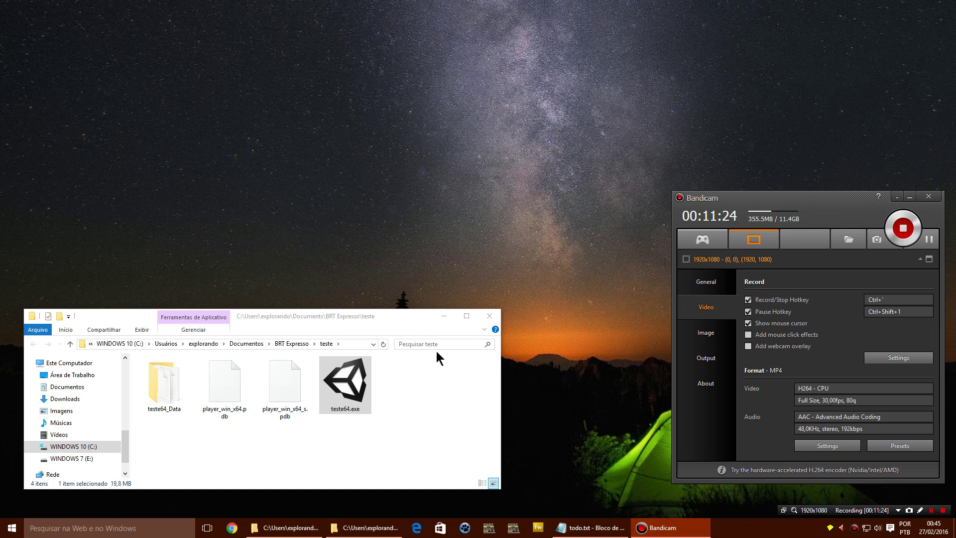
# - Snap the teste folder window to the left half and deselect teste64.exe
pyautogui.moveTo(337, 330); pyautogui.dragTo(0, 249)
pyautogui.press('Escape')
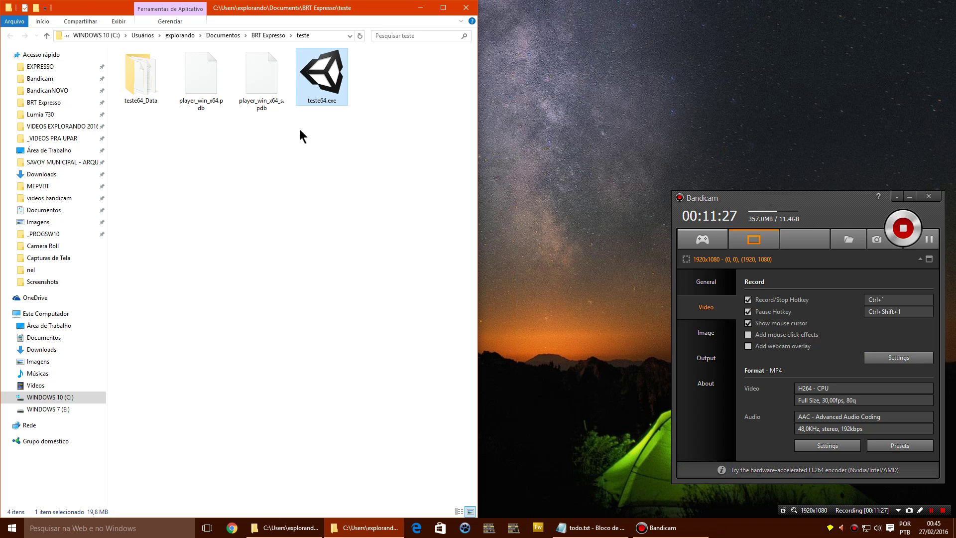
pyautogui.click(318, 311)
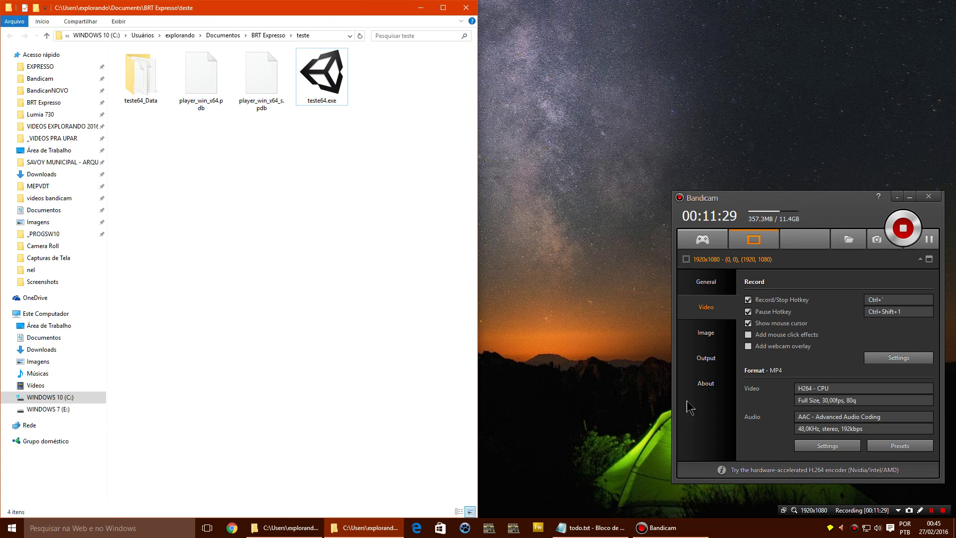